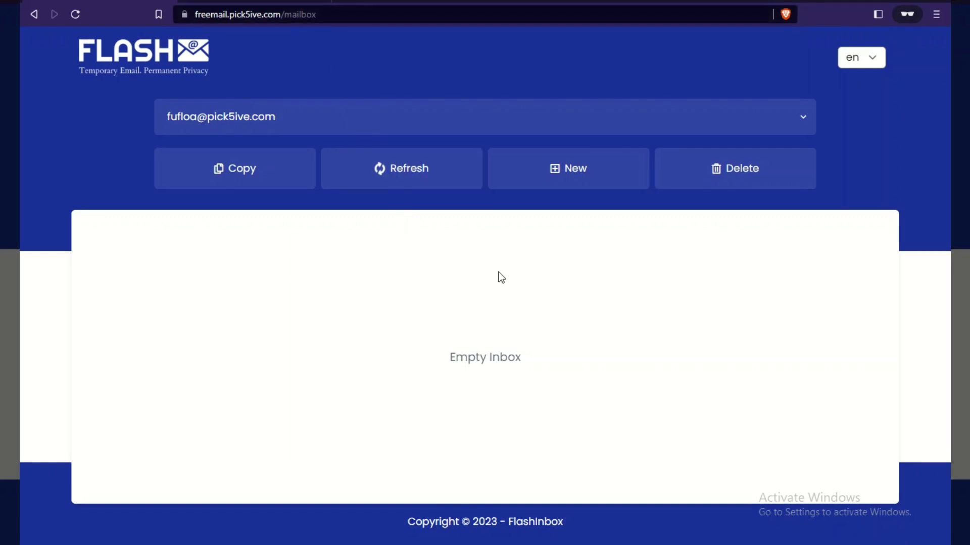
Create a new FlashInbox address with a custom username on the pick5ive.com domain
left_click(565, 182)
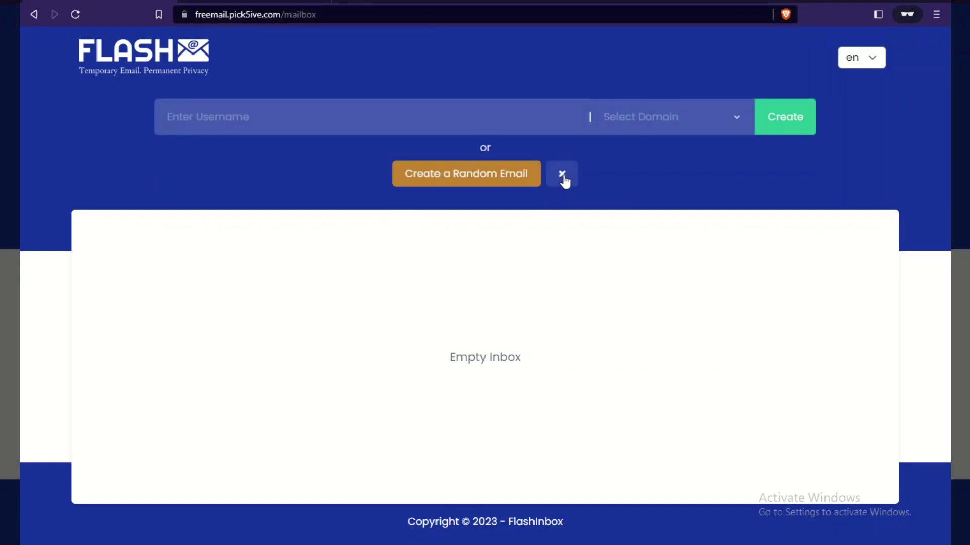
left_click(658, 130)
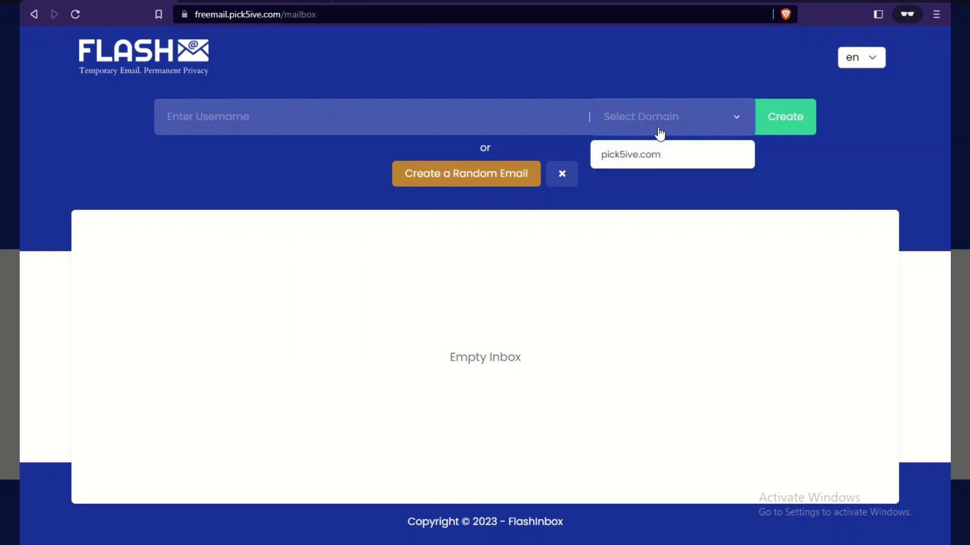
left_click(654, 159)
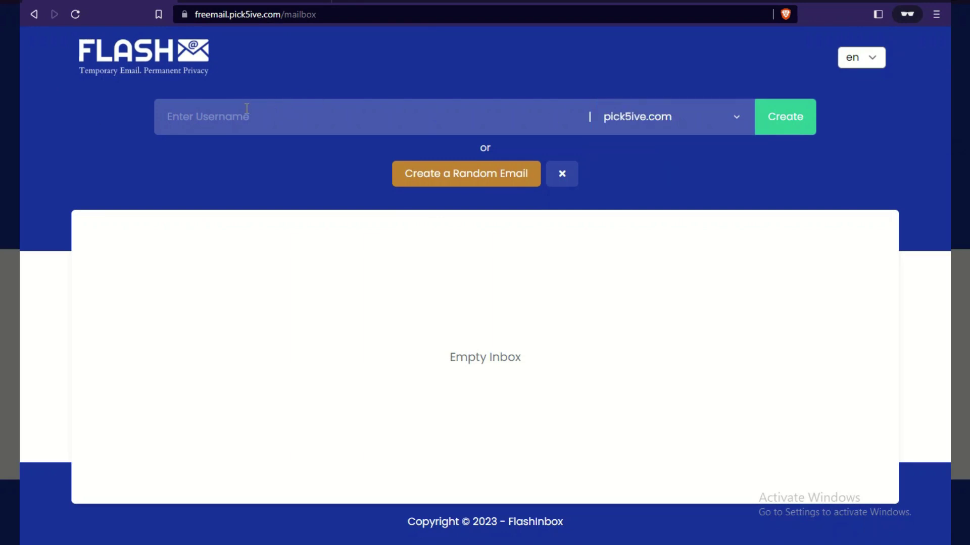
left_click(286, 120)
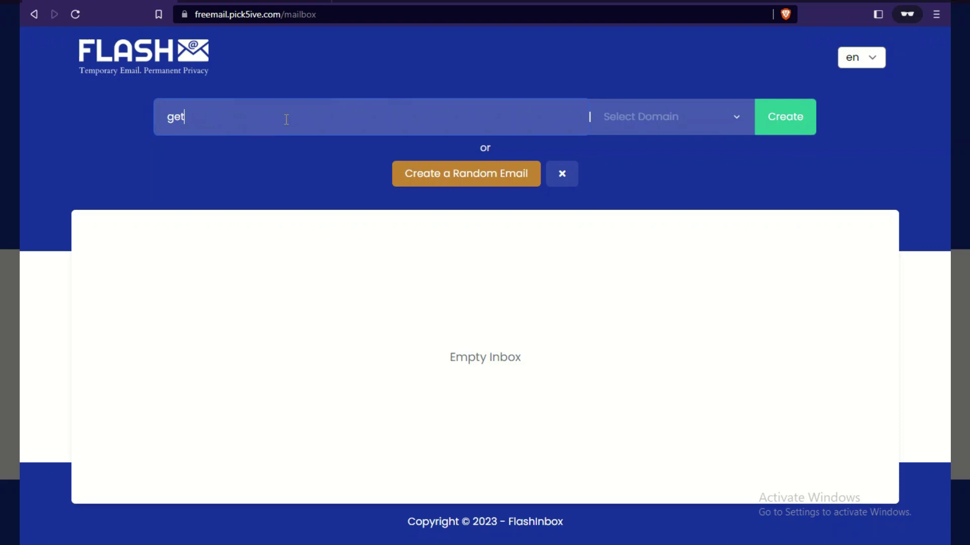
left_click(707, 117)
left_click(679, 156)
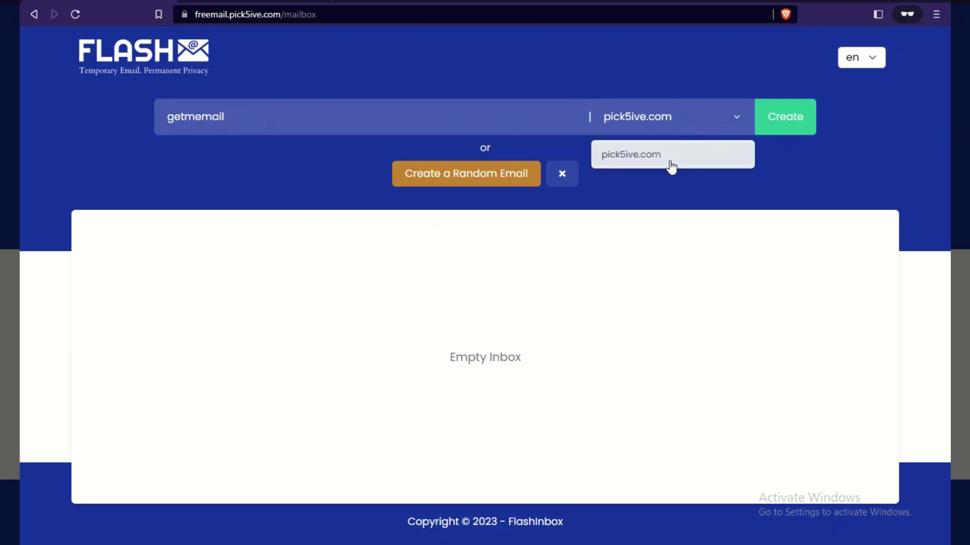
left_click(806, 116)
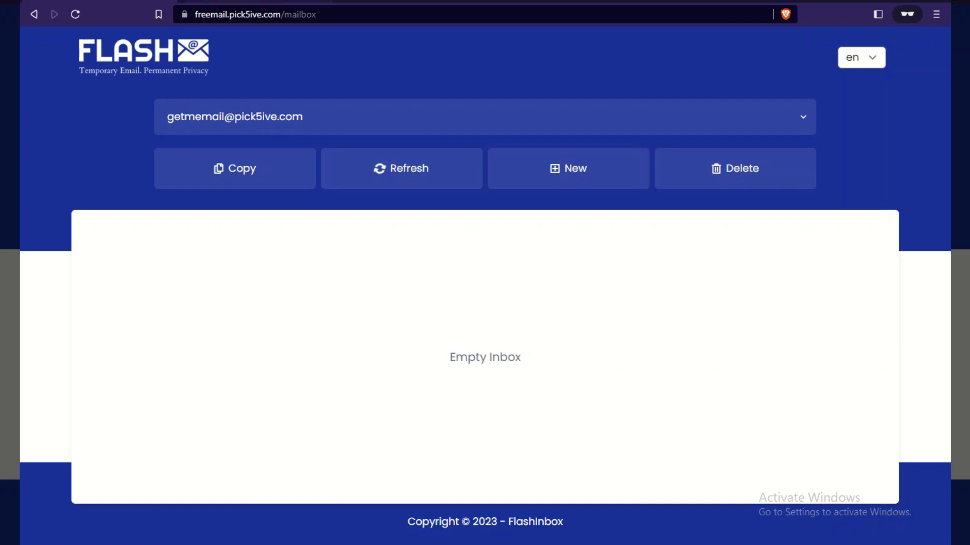
Load pantheon.io in a new private Brave window
key("ctrl+shift+n")
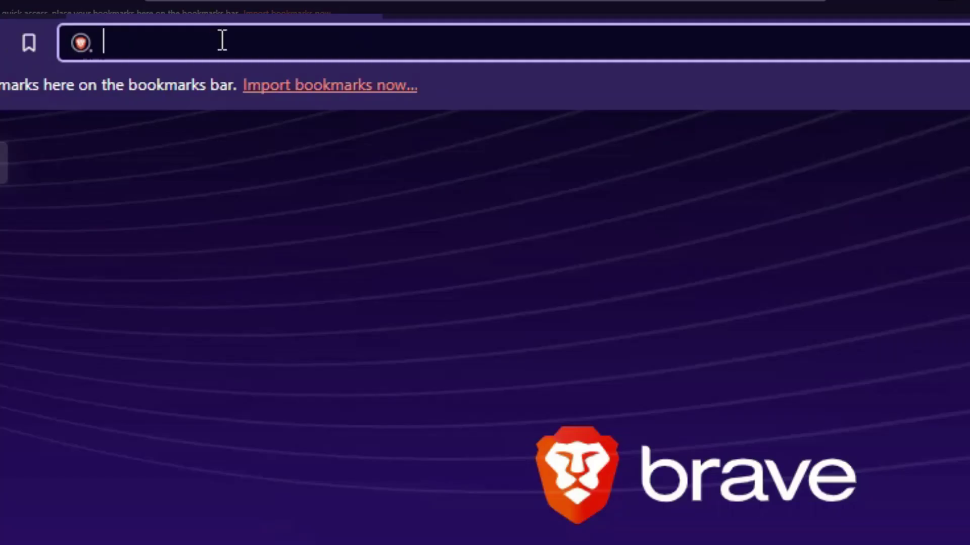
type("pantheon")
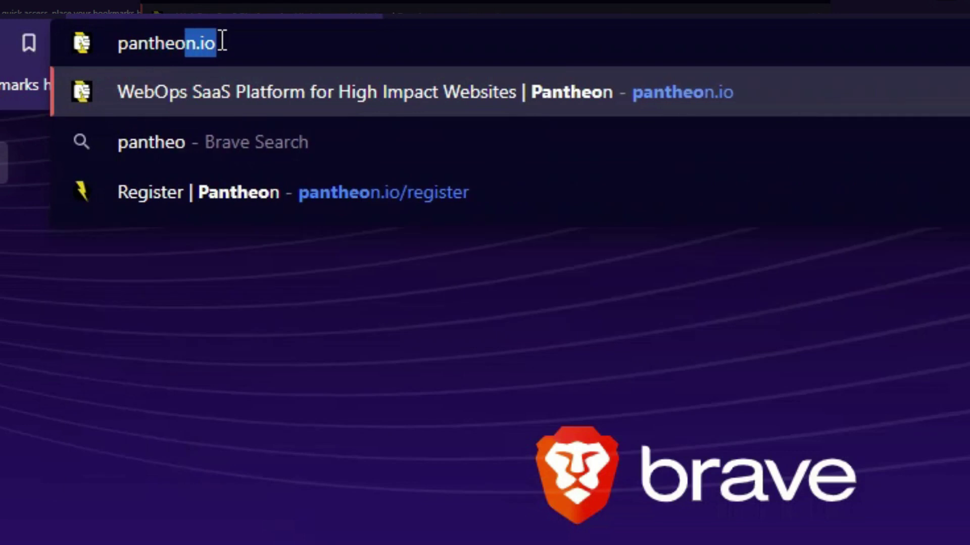
type(".io")
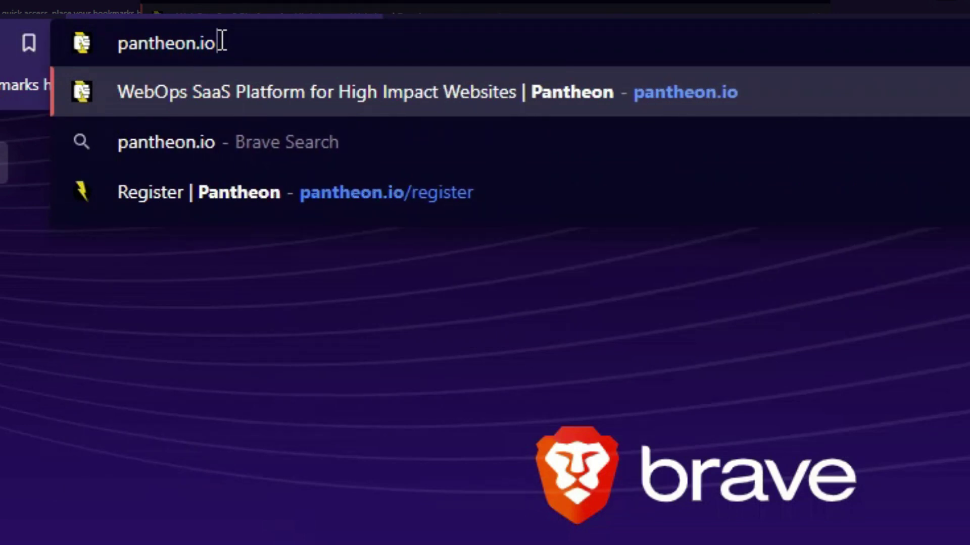
key("Return")
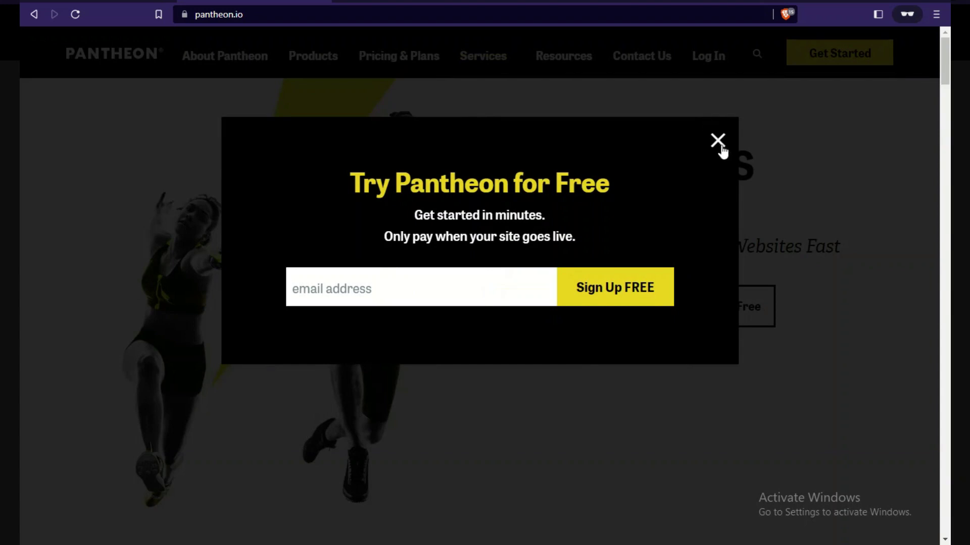
Dismiss the sign-up popup and browse the Silver, Gold, Platinum and Diamond pricing plans
left_click(720, 144)
mouse_move(390, 60)
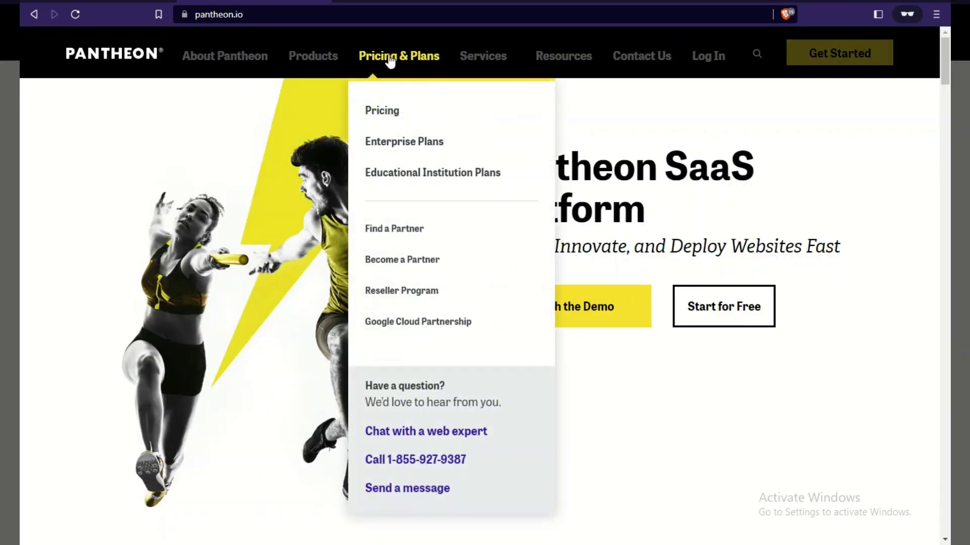
left_click(384, 116)
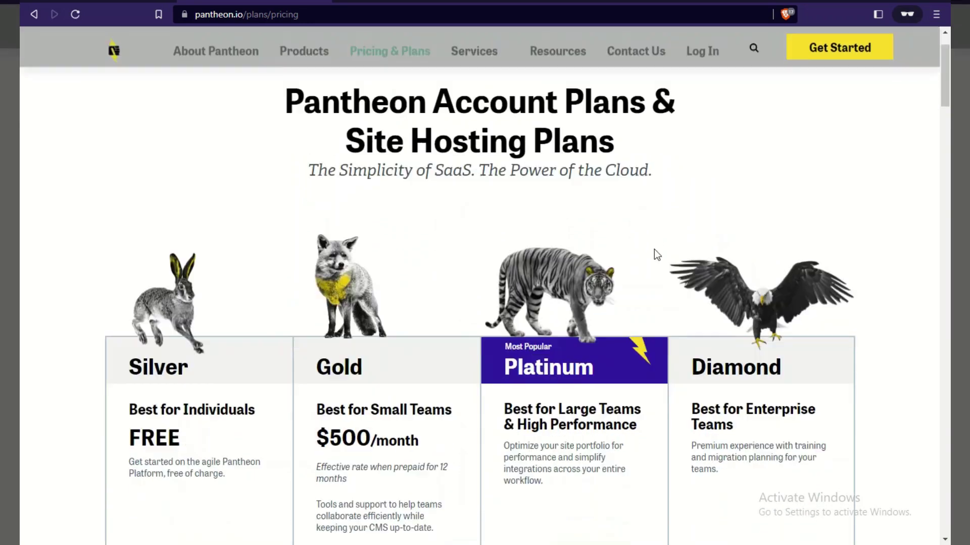
scroll(654, 249, "down", 3)
scroll(218, 366, "down", 1)
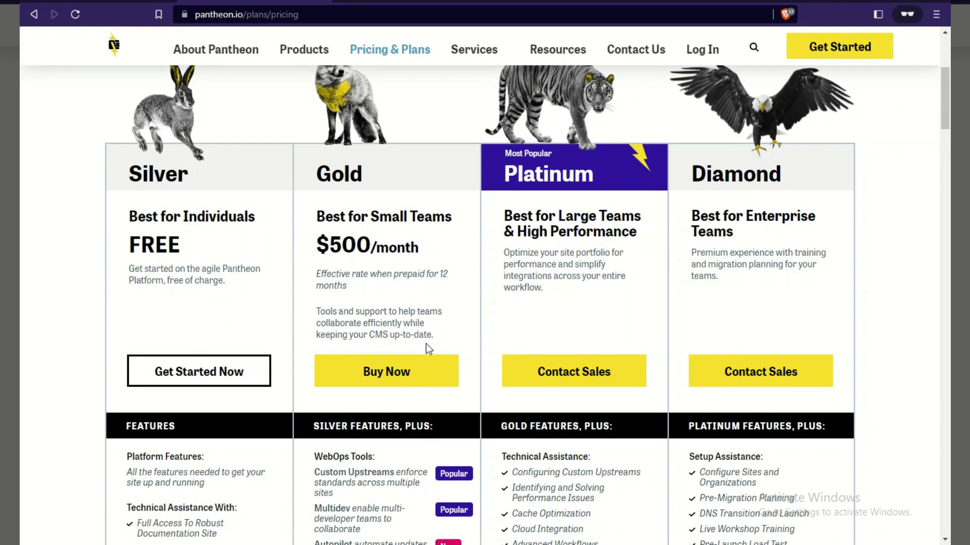
scroll(881, 318, "down", 5)
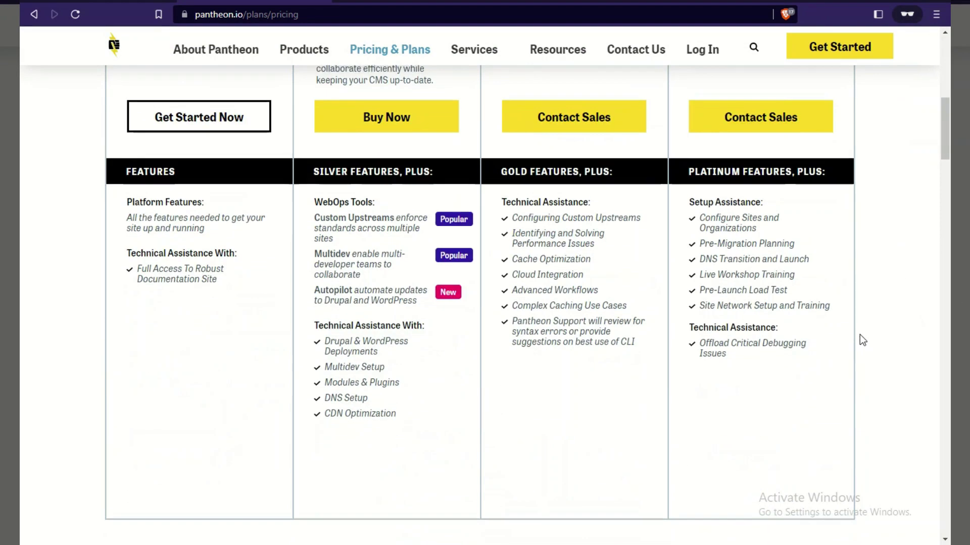
scroll(506, 267, "up", 6)
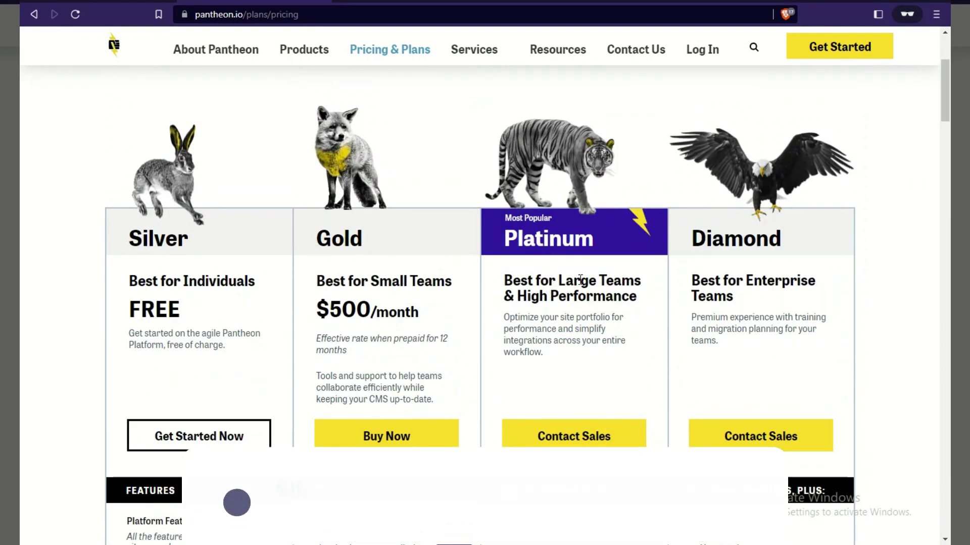
Start the free Silver plan sign-up with Get Started Now
scroll(488, 324, "down", 3)
left_click(192, 313)
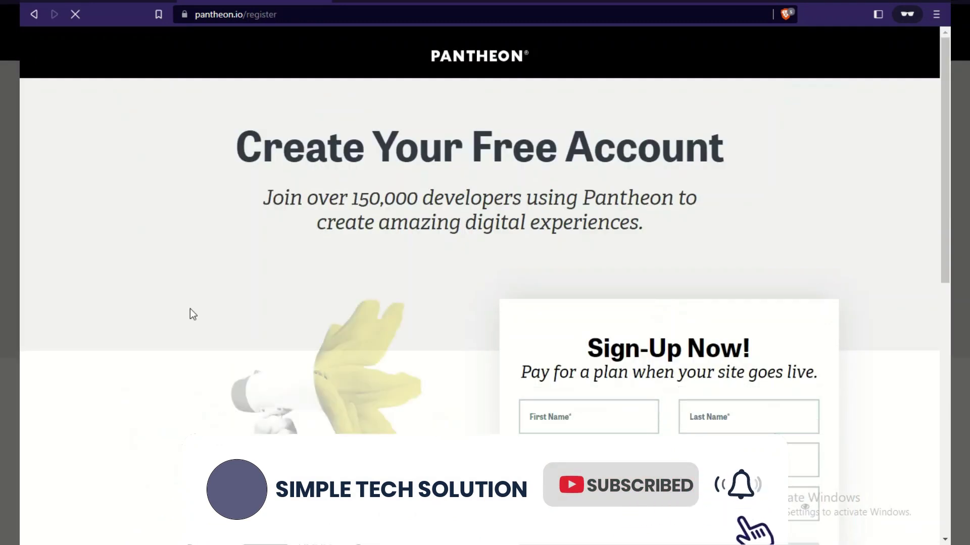
scroll(621, 259, "down", 3)
Enter the first and last name and the company Simple Tech Solution
left_click(571, 290)
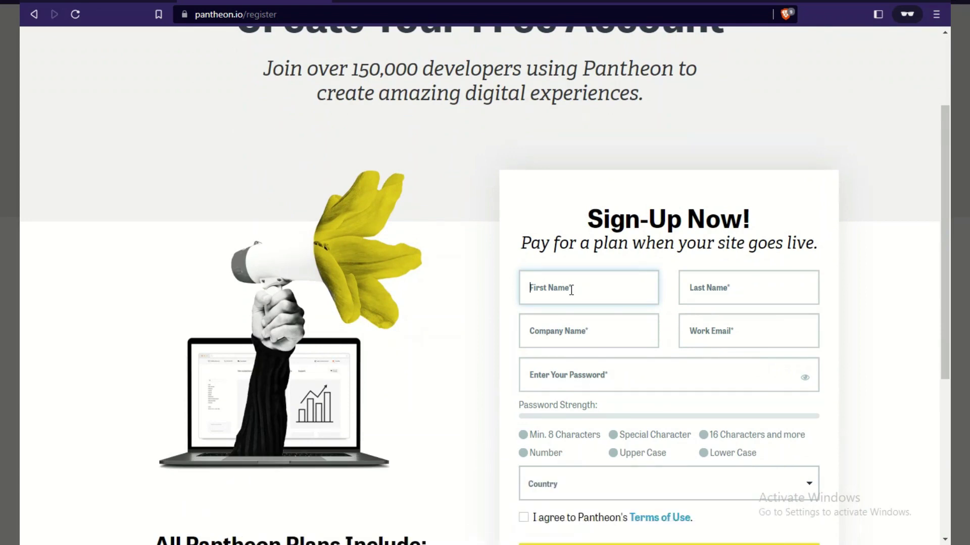
type("Simpl")
type("e")
key("Tab")
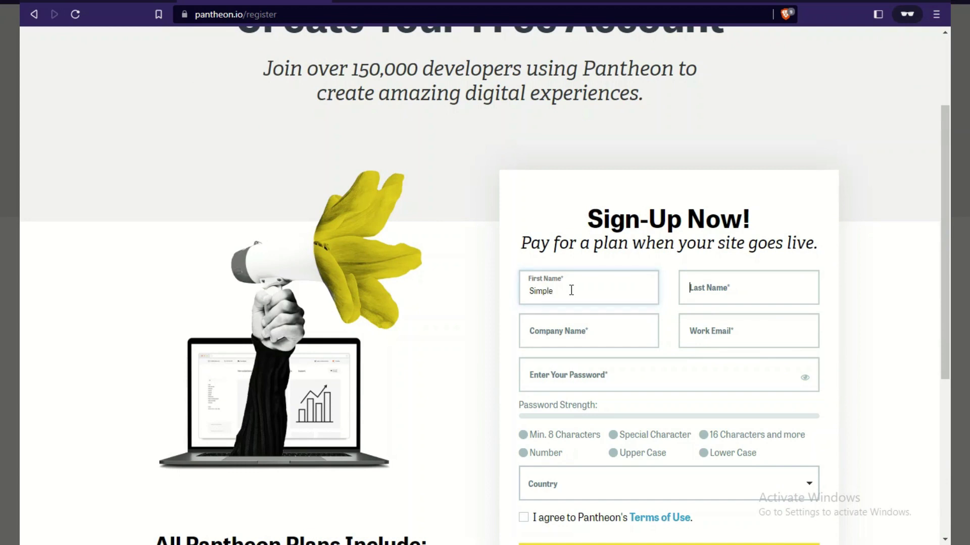
type("Tech")
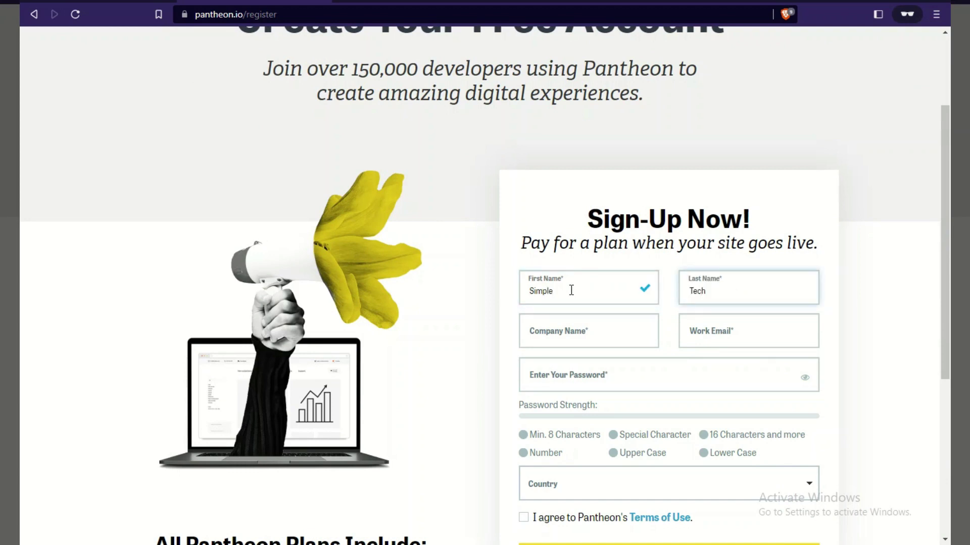
key("Tab")
type("S")
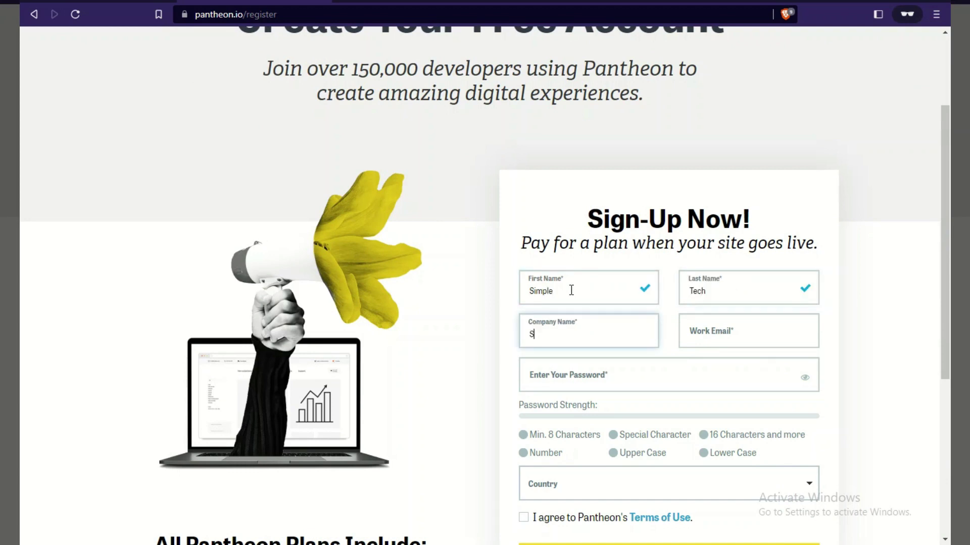
type("imple T")
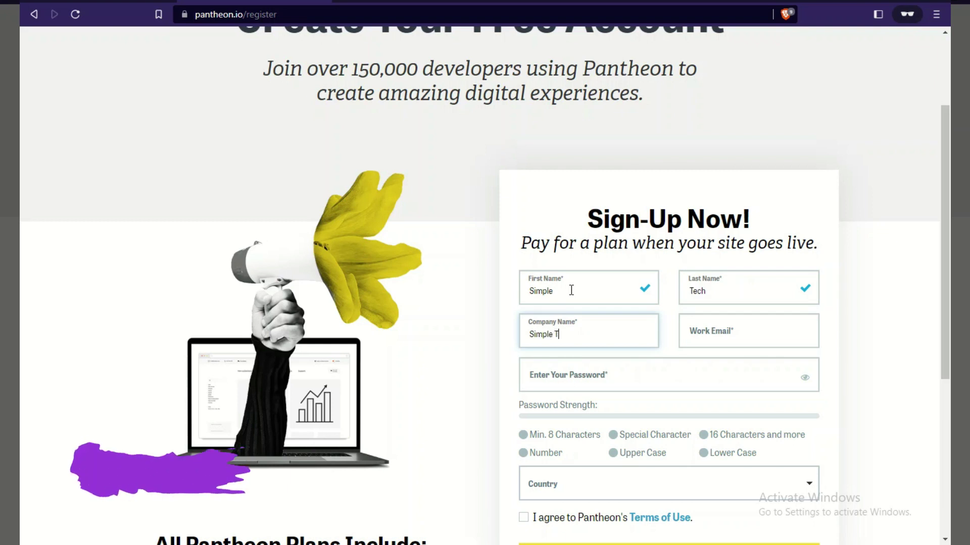
type("ech Solution")
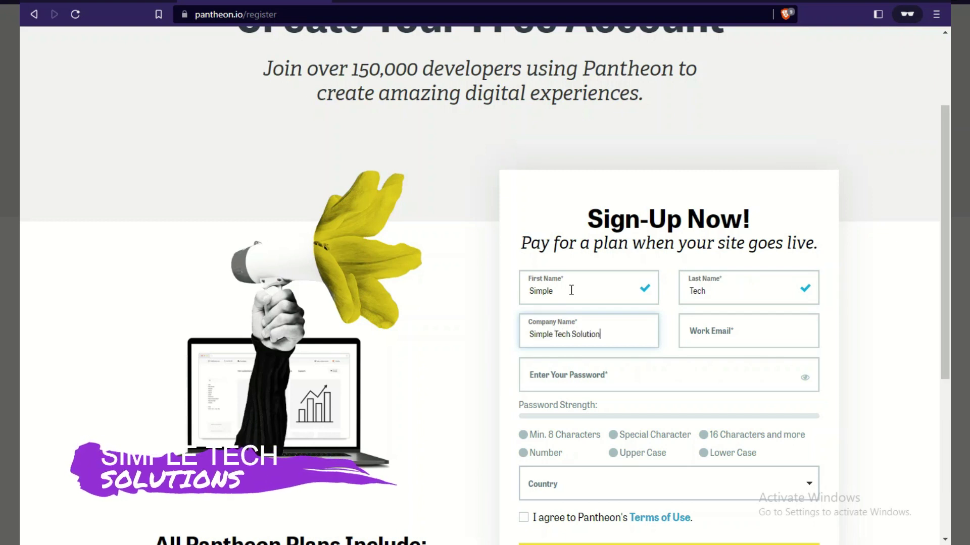
key("Tab")
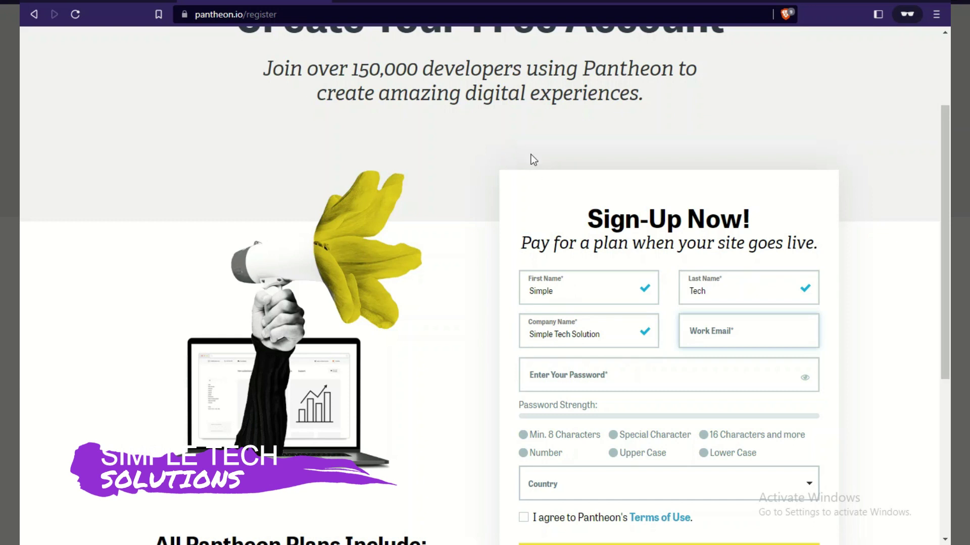
Copy the FlashInbox address and paste it into Work Email
left_click(454, 2)
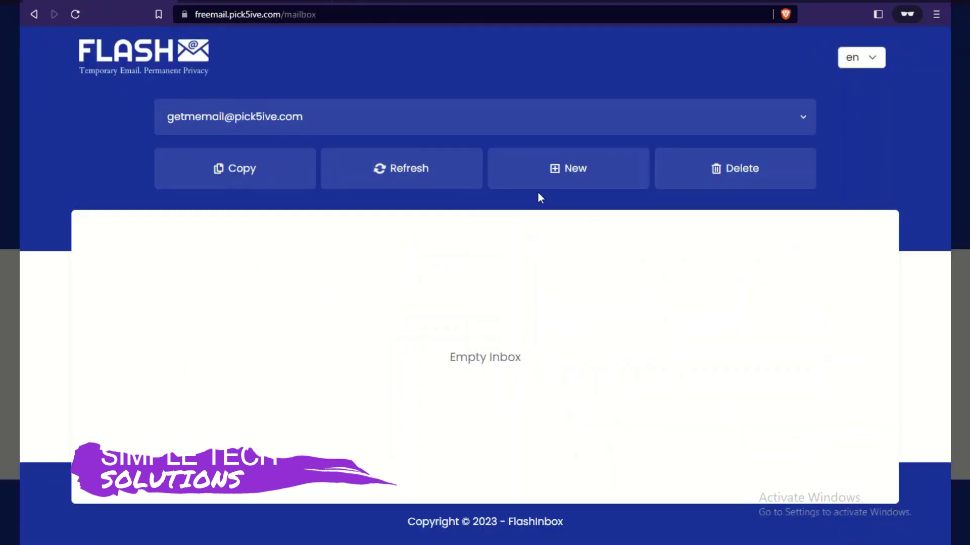
left_click(255, 177)
key("ctrl+shift+Tab")
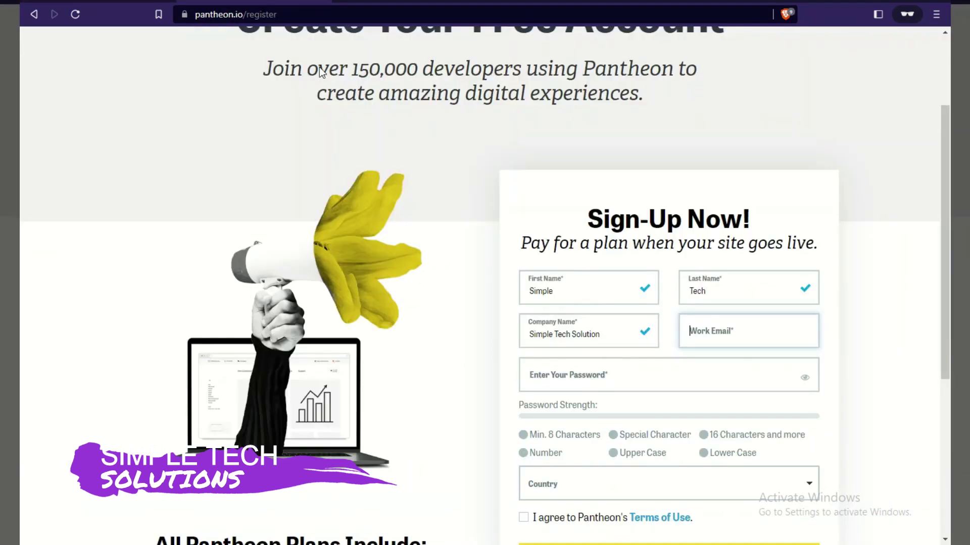
key("ctrl+v")
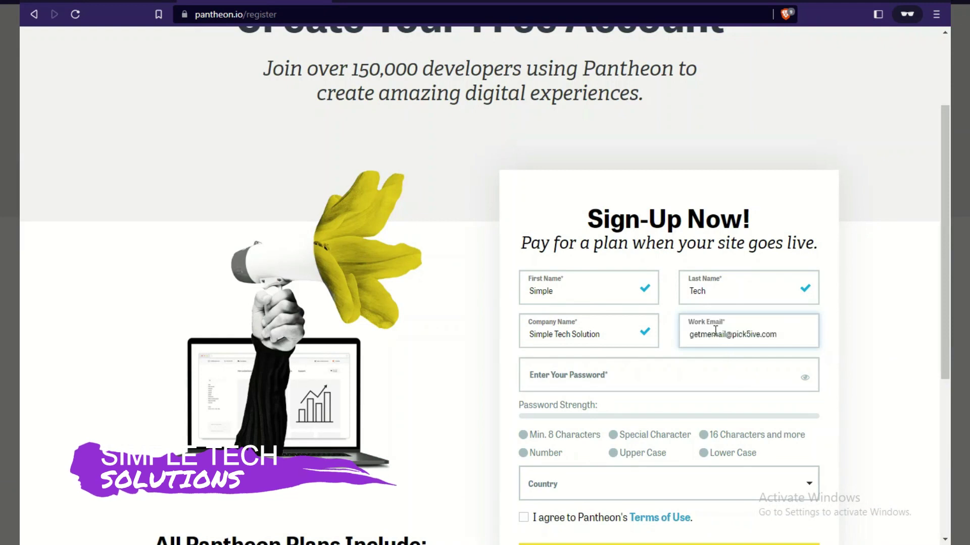
Enter a password, choose United States and Alabama, and accept the Terms of Use
left_click(602, 379)
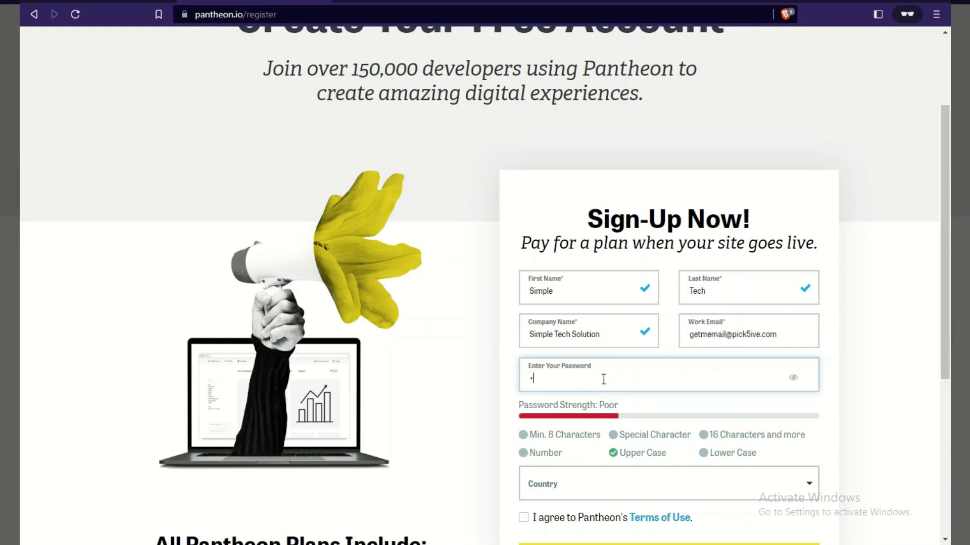
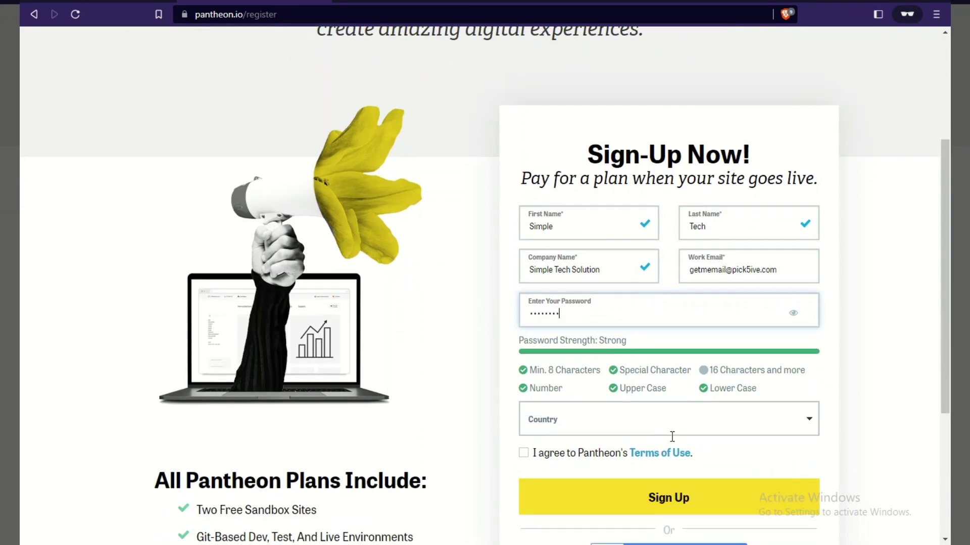
scroll(614, 435, "down", 1)
left_click(607, 422)
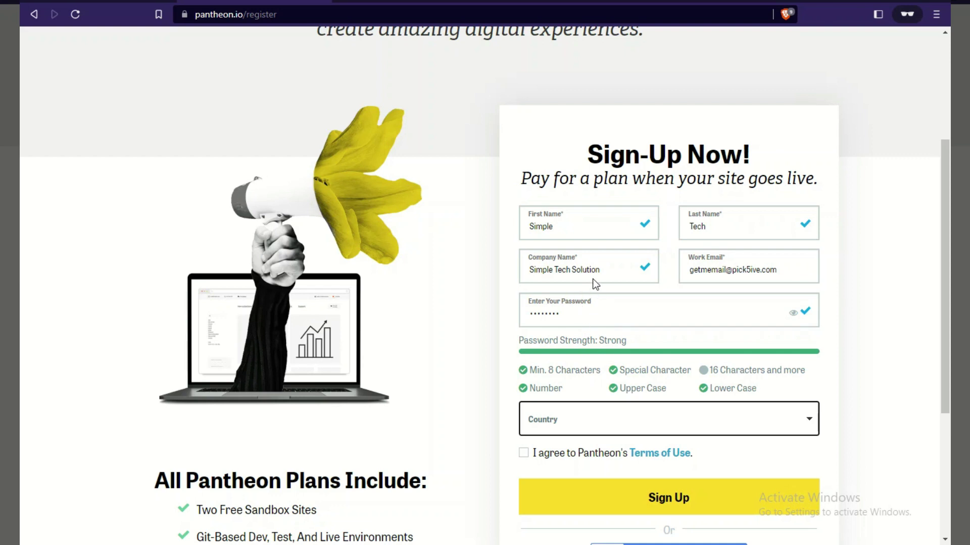
scroll(584, 244, "down", 4)
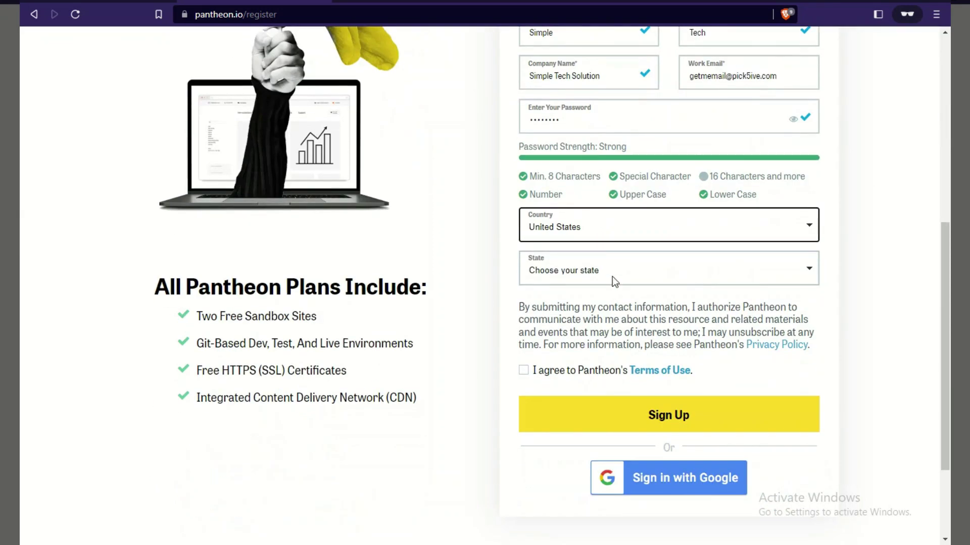
key("Down")
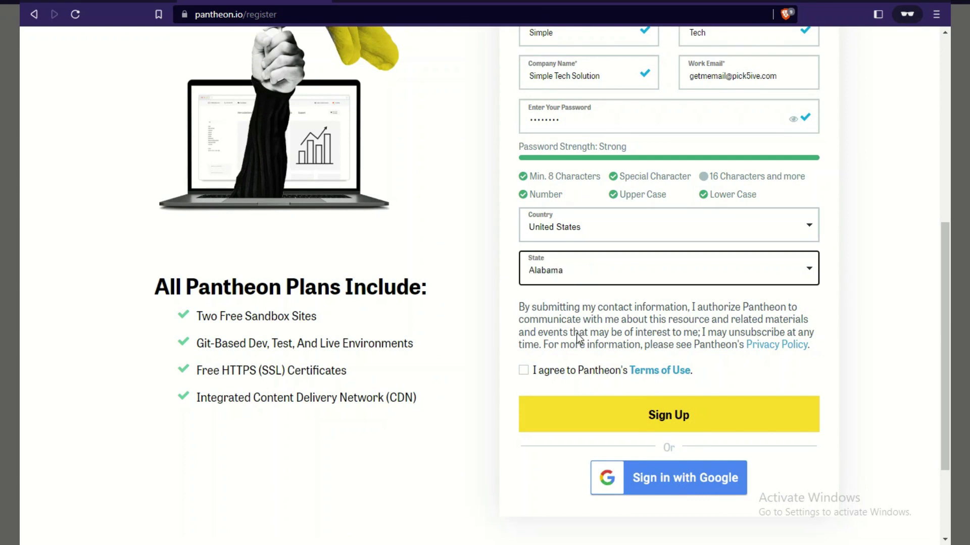
left_click(524, 372)
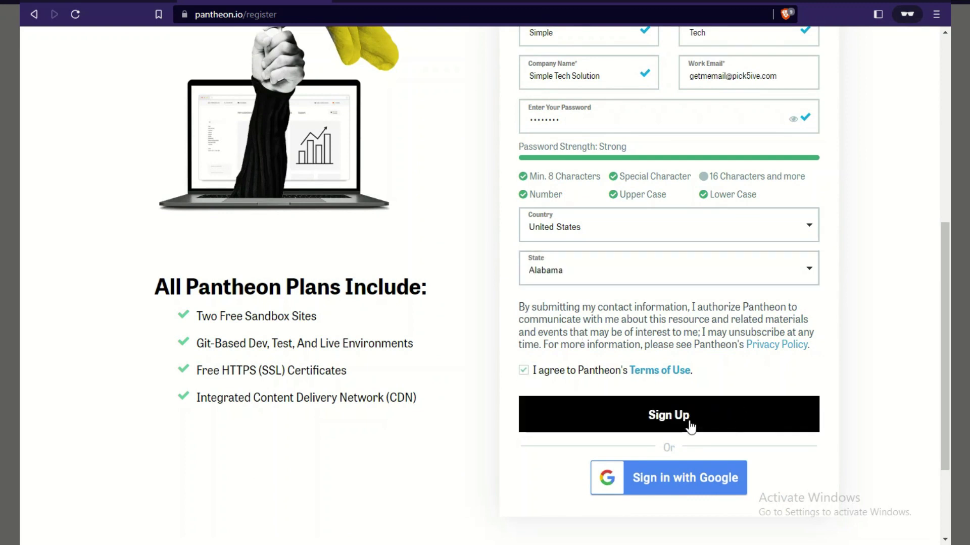
Submit the sign-up form, then begin re-entering the first name on the registration page
left_click(674, 418)
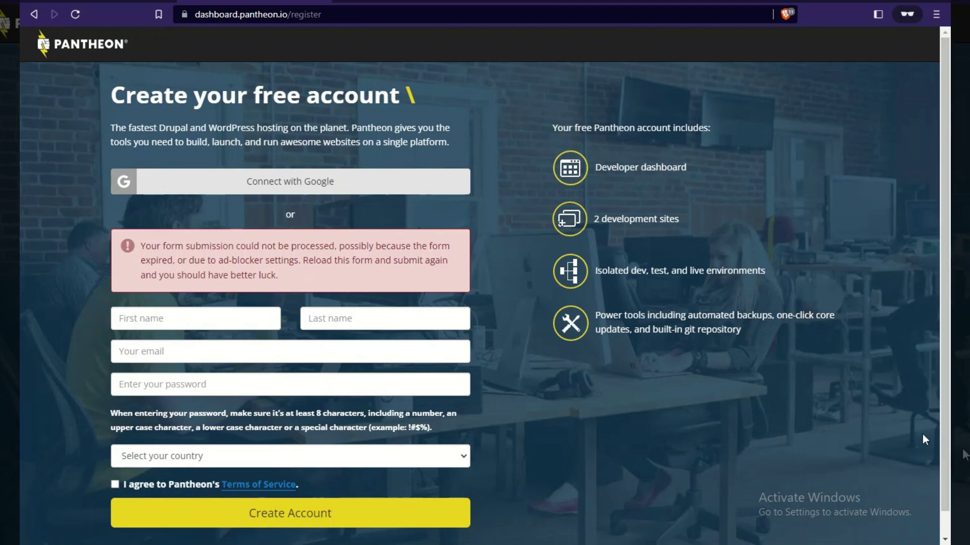
scroll(668, 351, "down", 1)
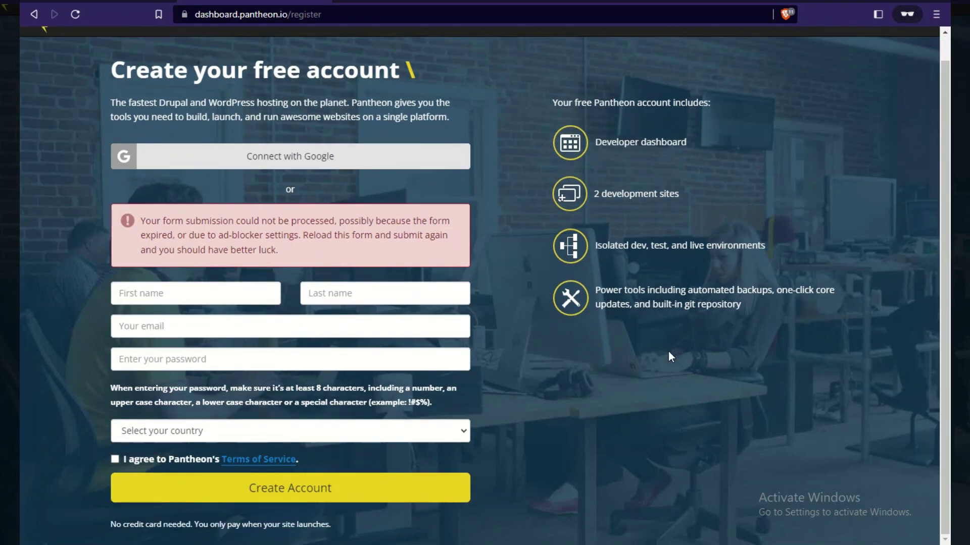
left_click(233, 297)
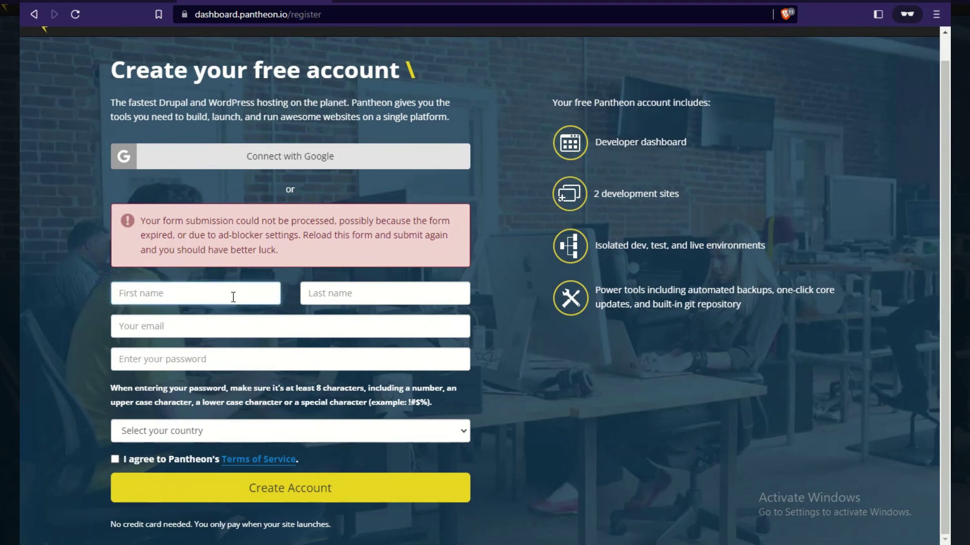
Re-enter the first and last name and paste the temporary e-mail address
type("Simple")
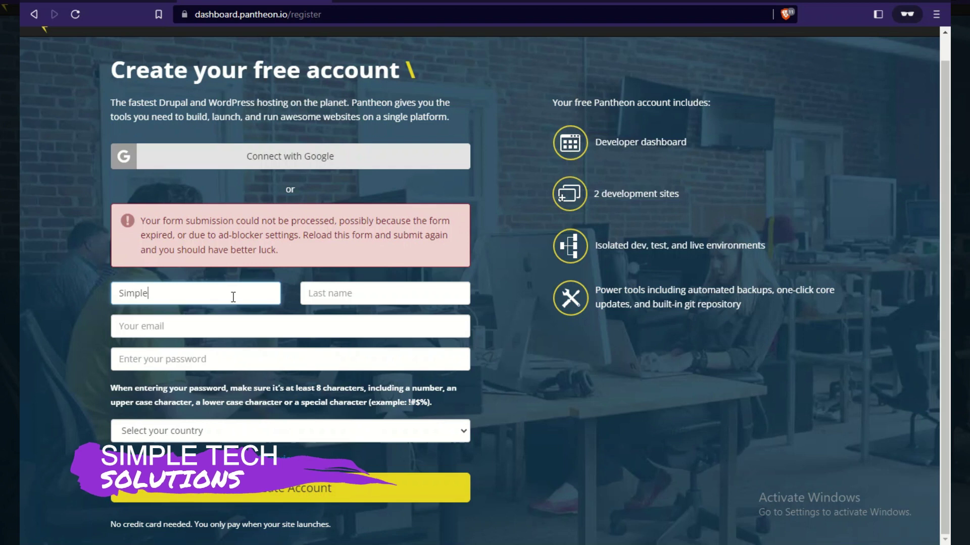
key("Tab")
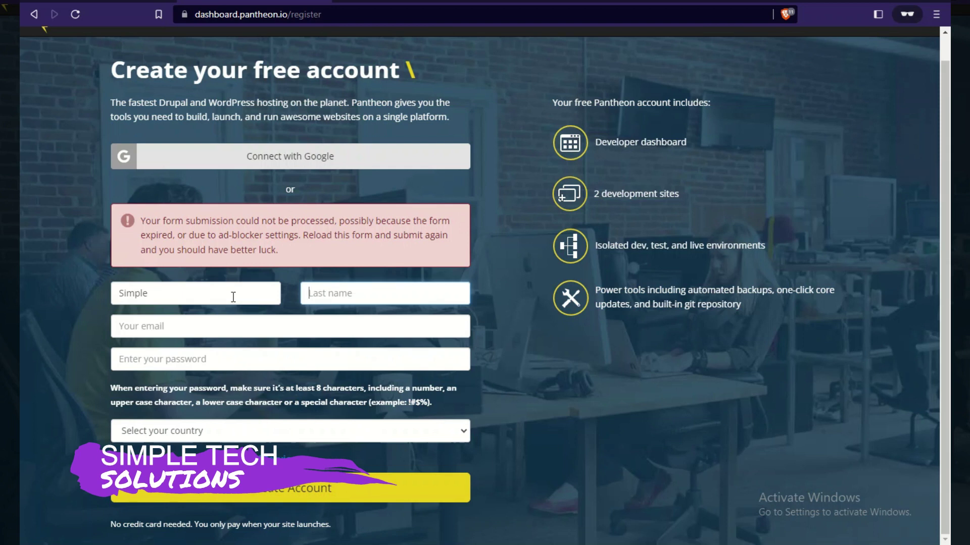
type("Tech")
key("Tab")
key("ctrl+v")
Enter a password, choose United States and Alabama, accept the Terms of Service, and create the account
left_click(209, 370)
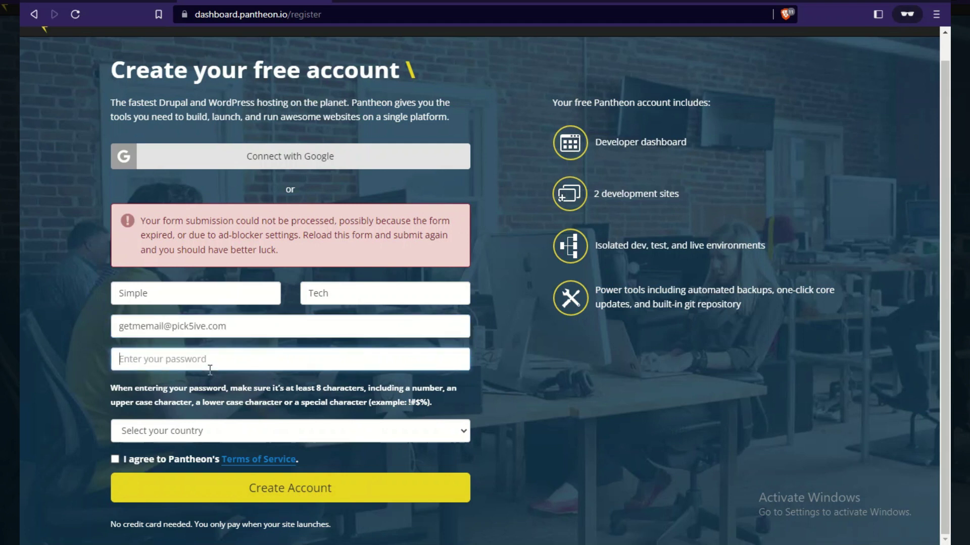
key("Tab")
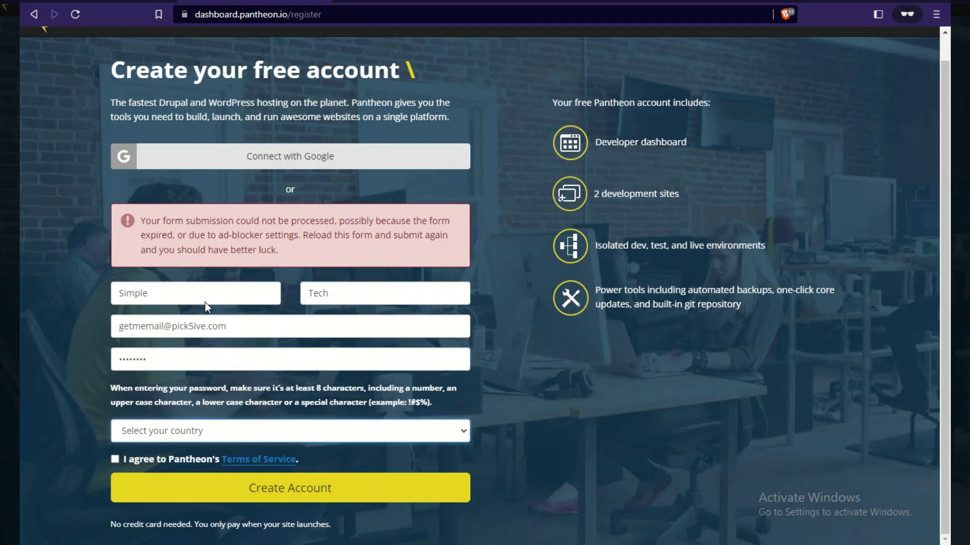
key("Down")
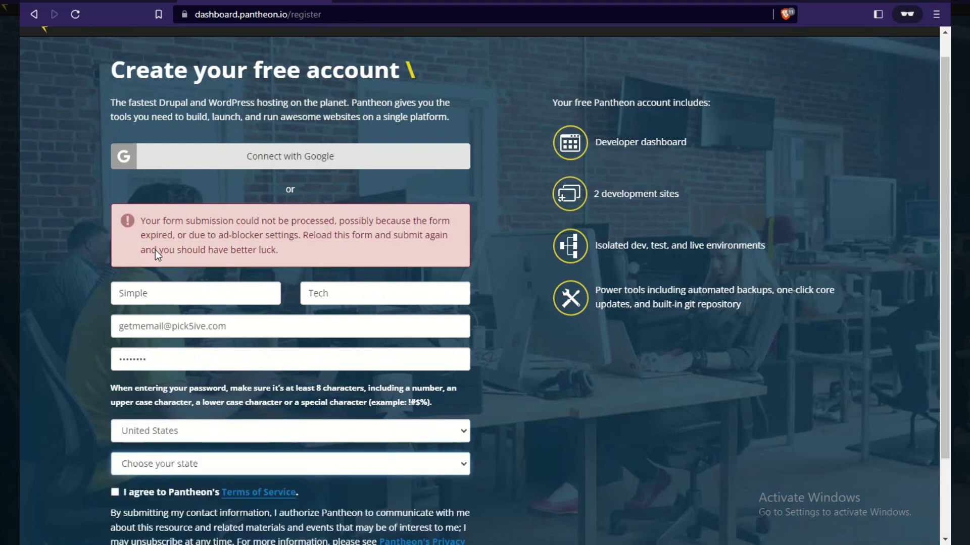
key("Tab")
key("Down")
scroll(204, 265, "down", 2)
left_click(113, 392)
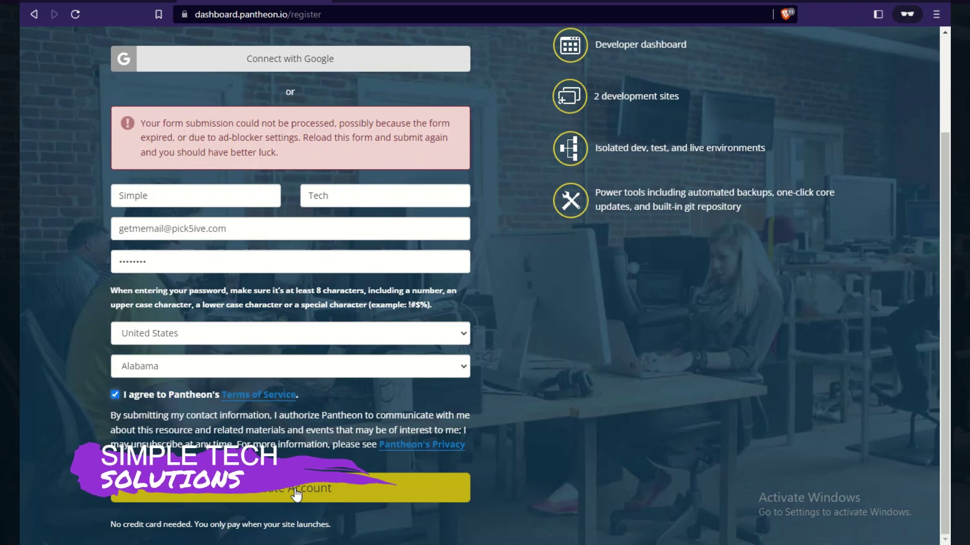
left_click(295, 490)
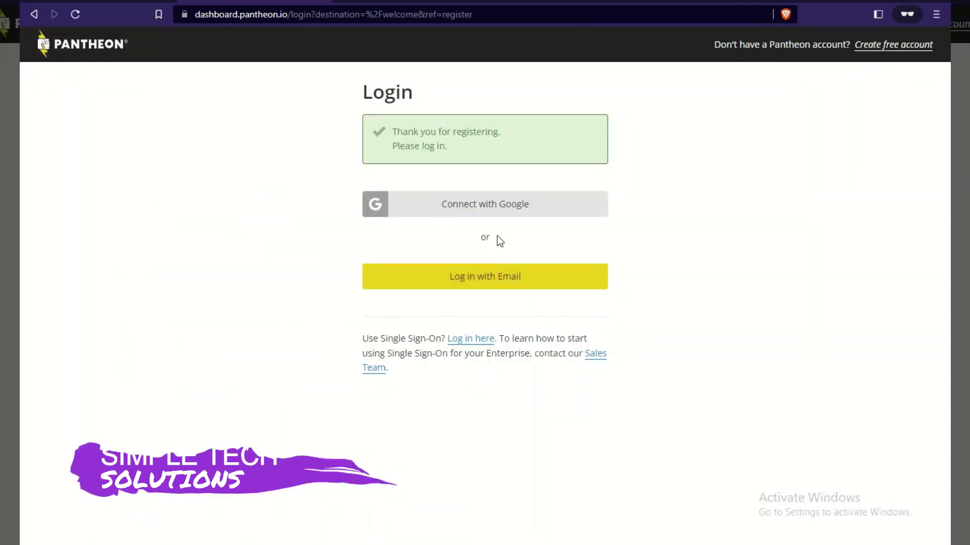
Log in with email using the new account's address and password
left_click(489, 282)
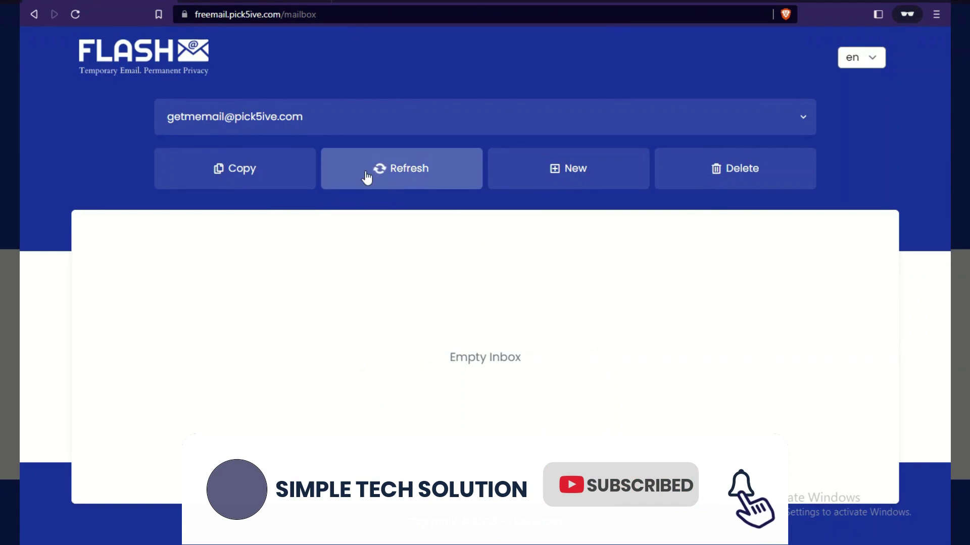
left_click(394, 180)
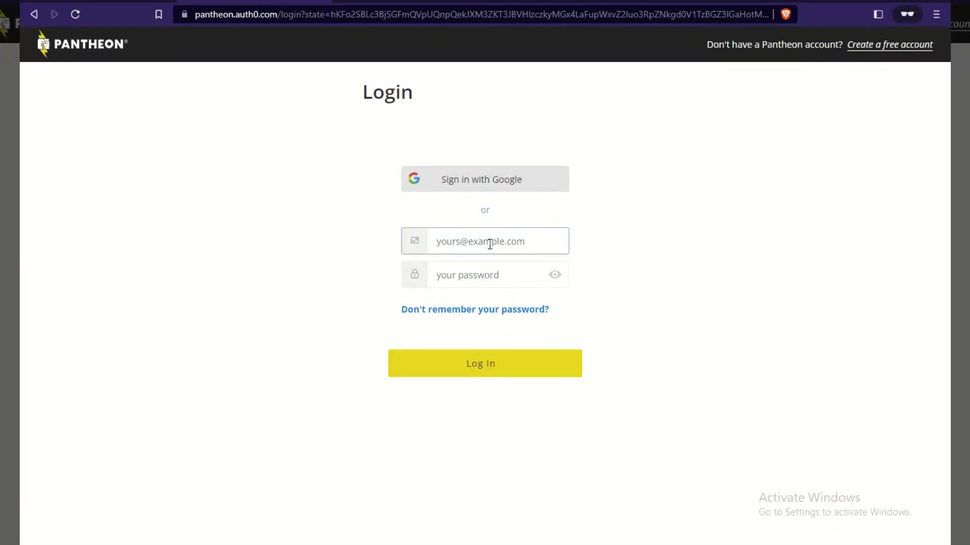
key("ctrl+v")
key("Tab")
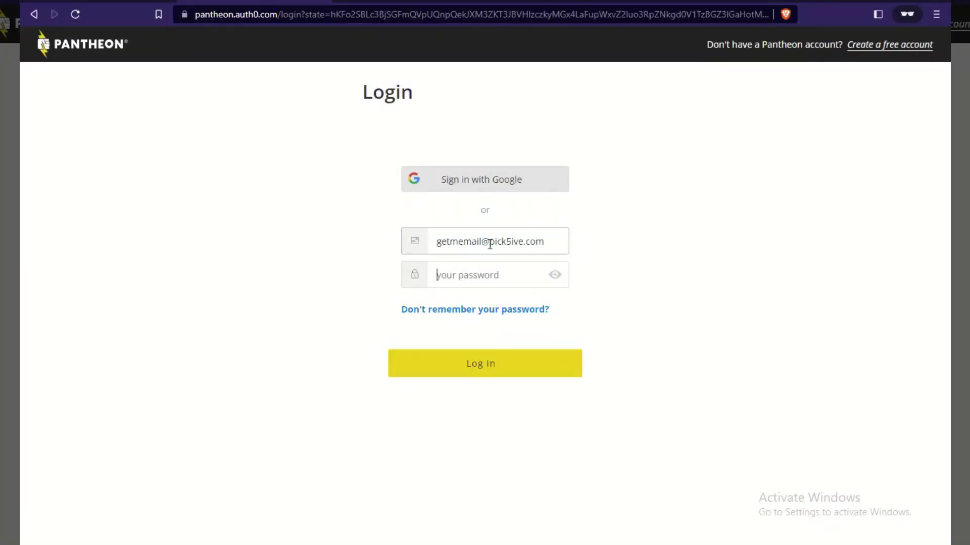
type("********")
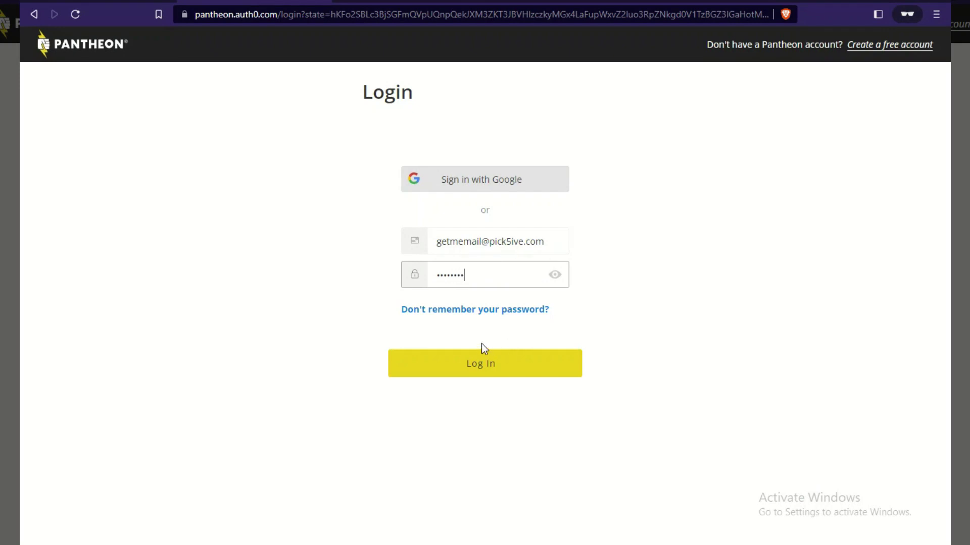
left_click(484, 371)
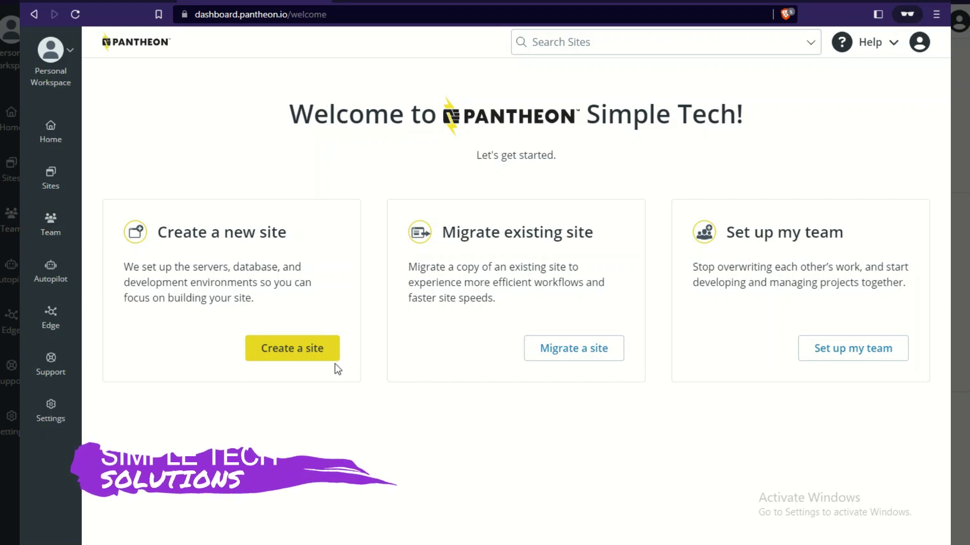
Start a new site and pick WordPress as its CMS
left_click(283, 350)
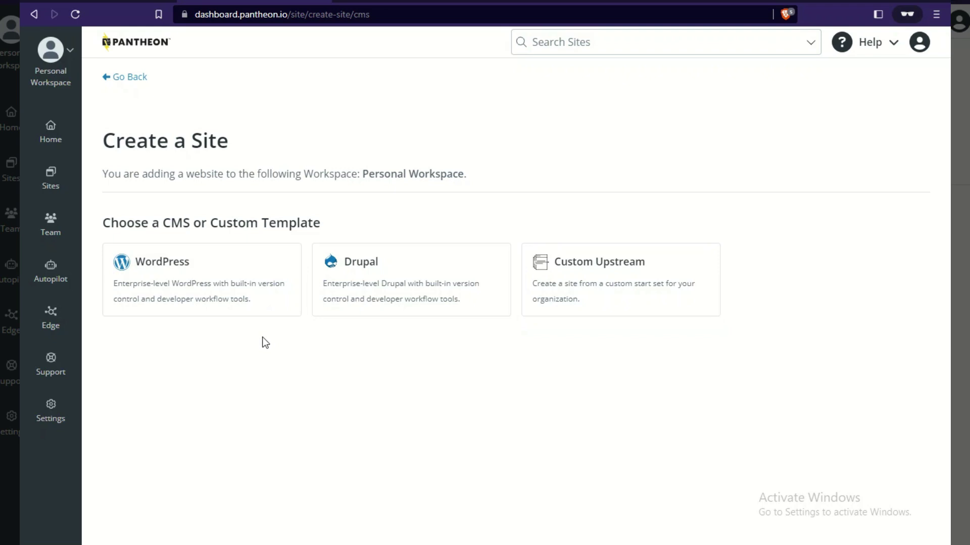
left_click(206, 286)
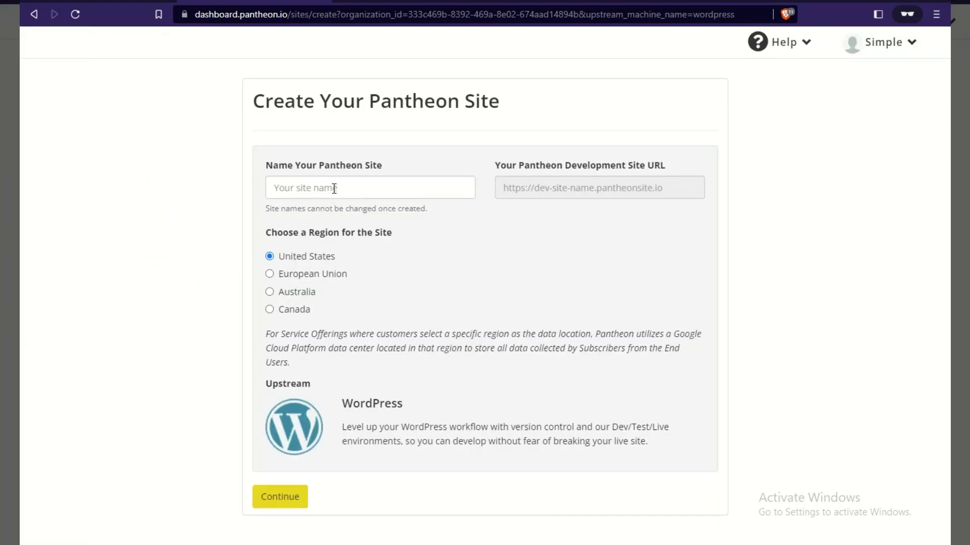
Try naming the new site seolink and submit it
left_click(334, 189)
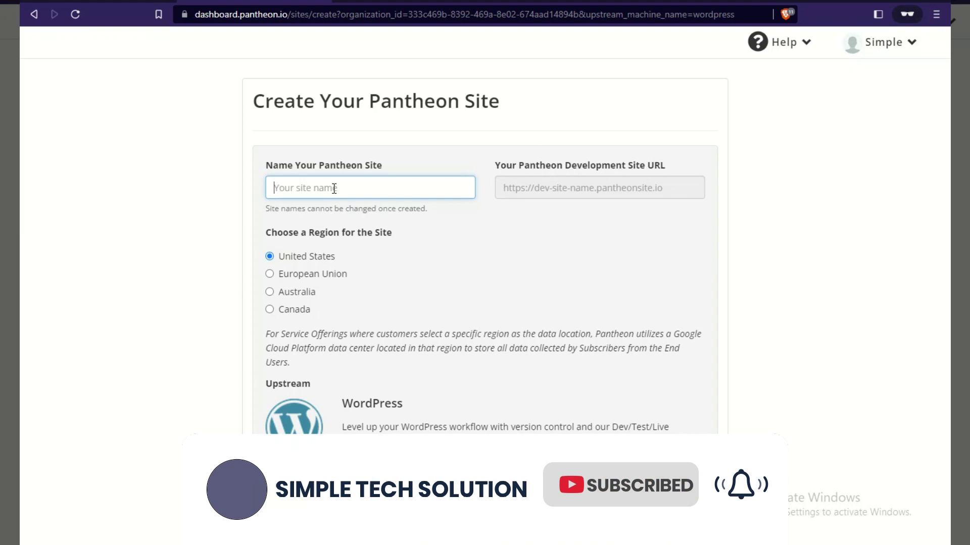
type("se")
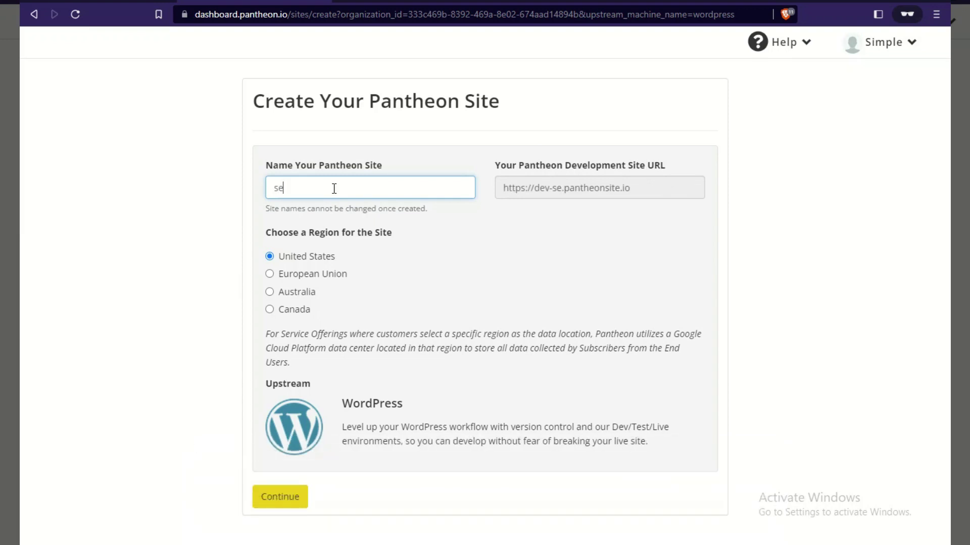
type("o")
type("li")
key("BackSpace")
type("ink")
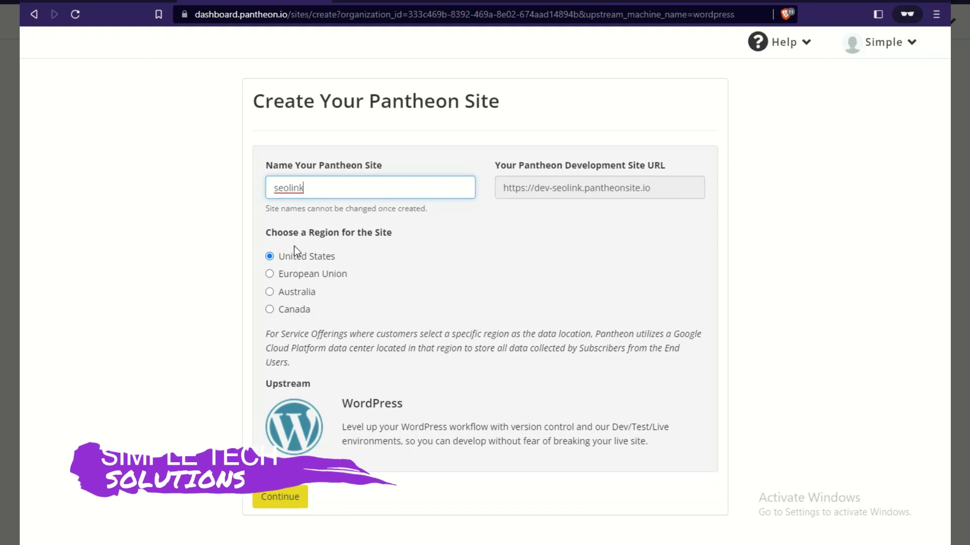
left_click(289, 498)
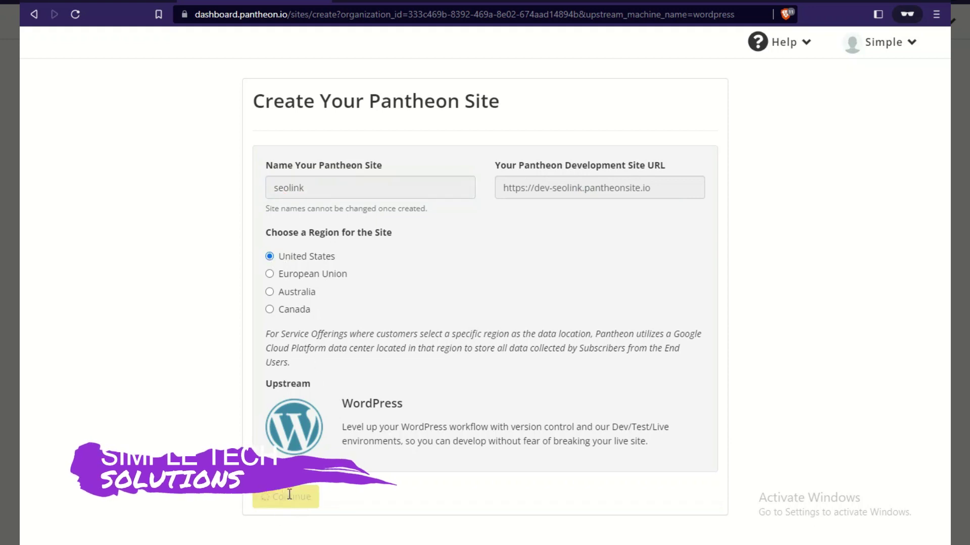
Replace the taken name with upmyseo and submit again
left_click(303, 190)
left_click_drag(309, 186, 268, 185)
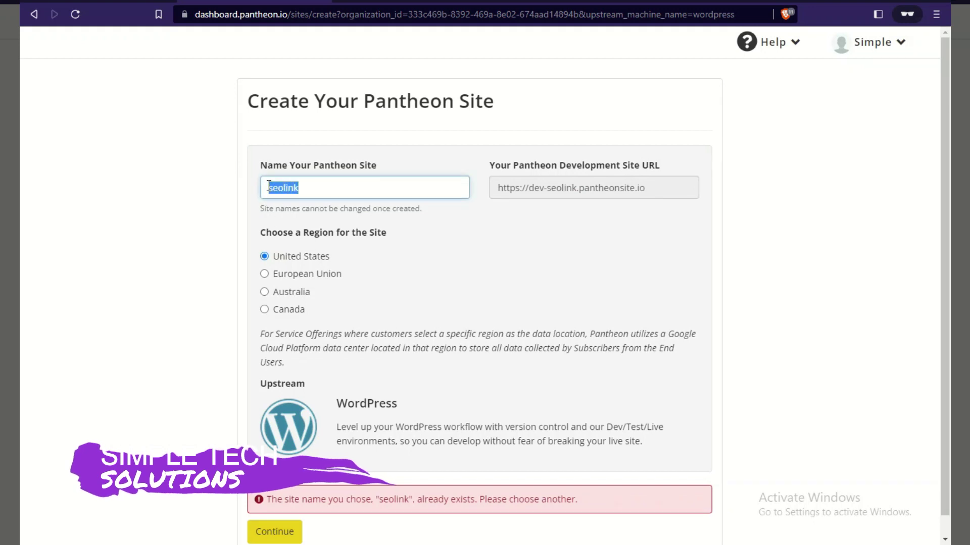
type("upmyseo")
scroll(304, 438, "down", 1)
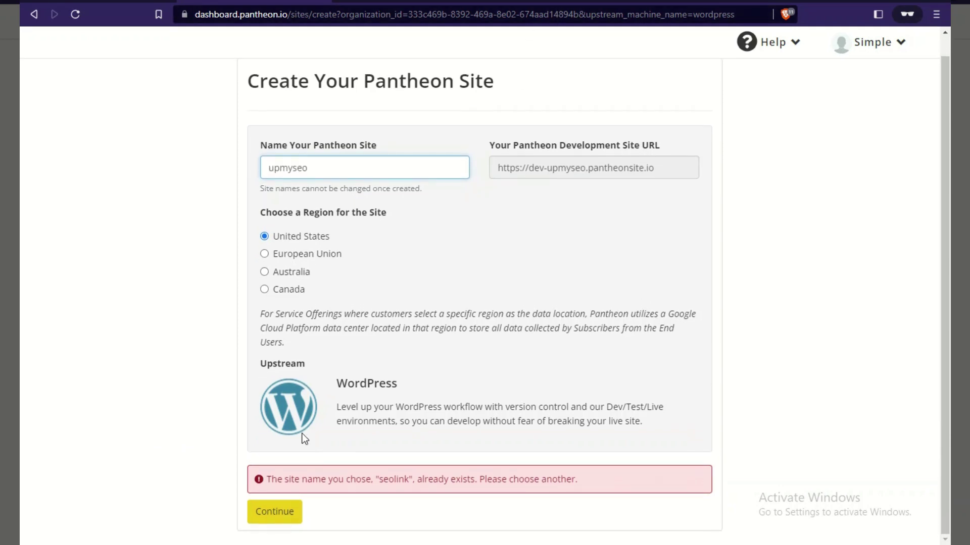
left_click(273, 511)
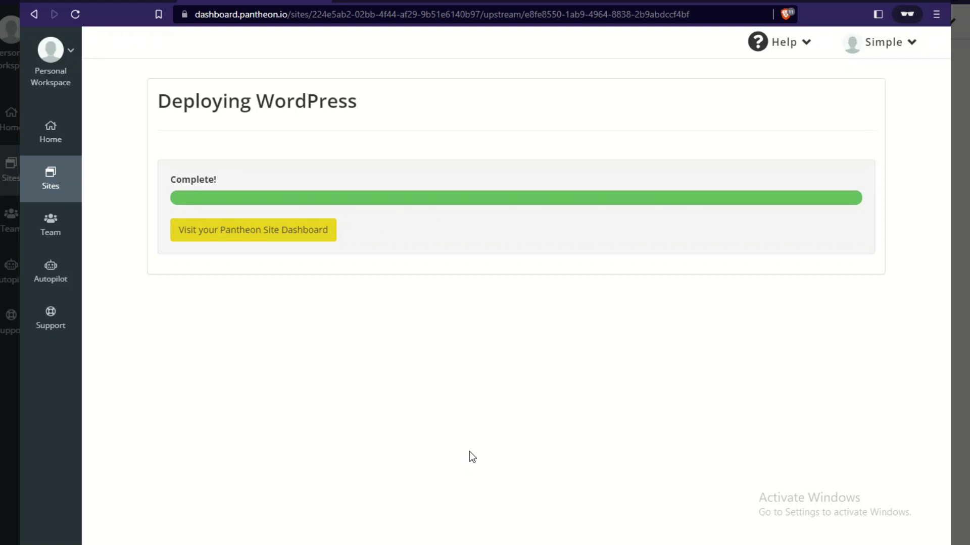
Open the upmyseo site dashboard and view its Test, Live and Dev environments
left_click_drag(265, 105, 404, 114)
left_click(404, 270)
left_click(250, 240)
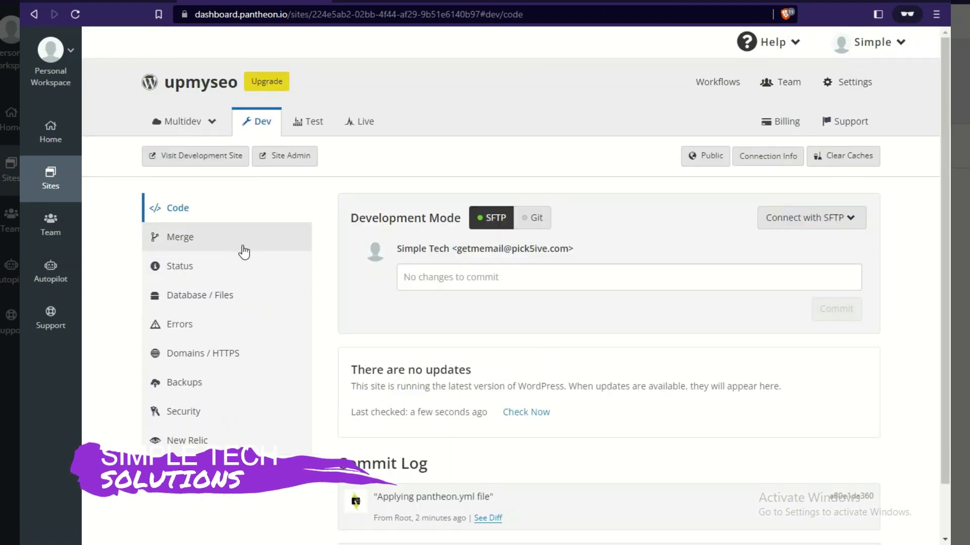
scroll(840, 258, "down", 1)
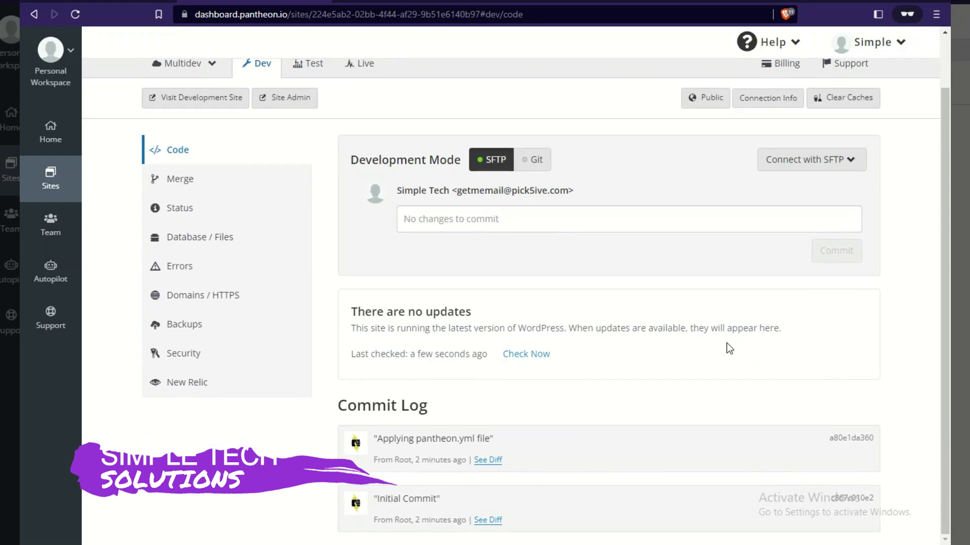
scroll(724, 349, "up", 1)
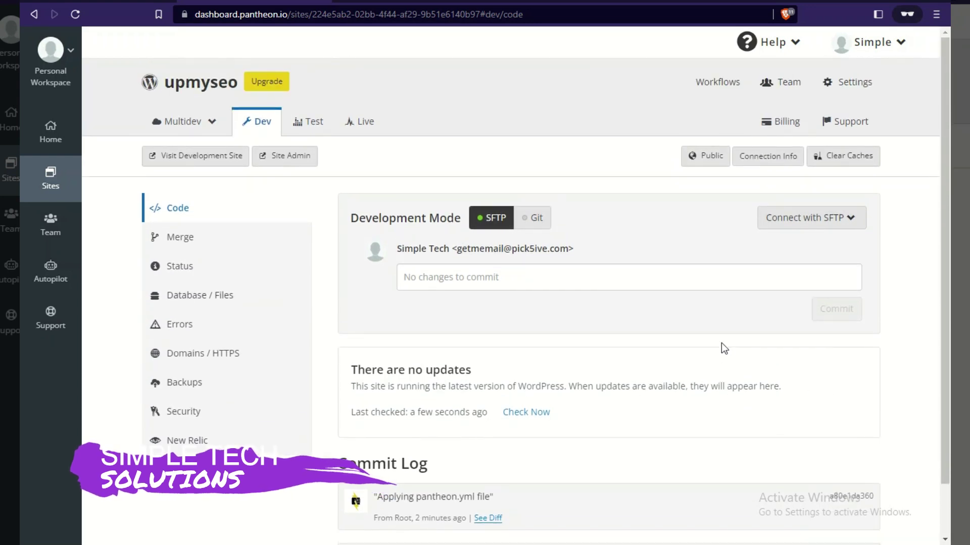
left_click(305, 123)
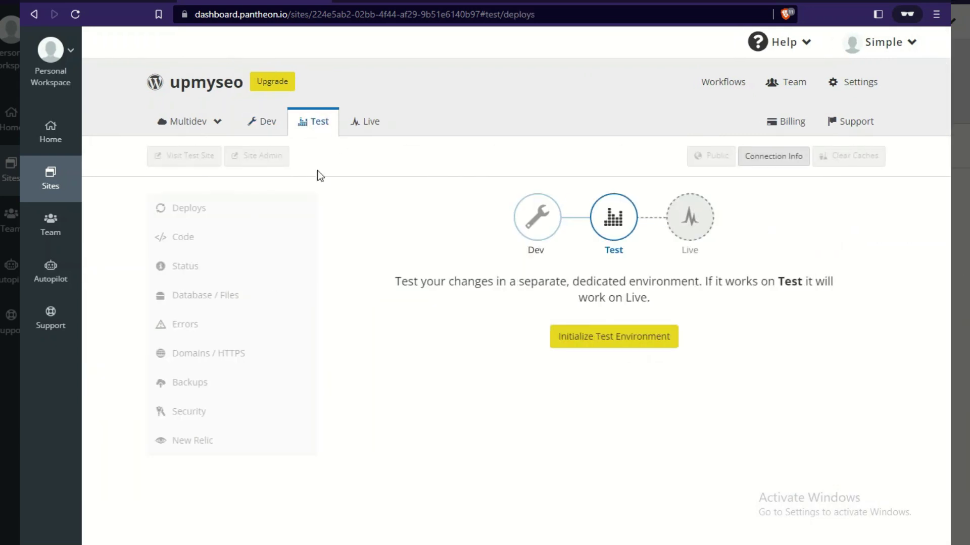
left_click(367, 126)
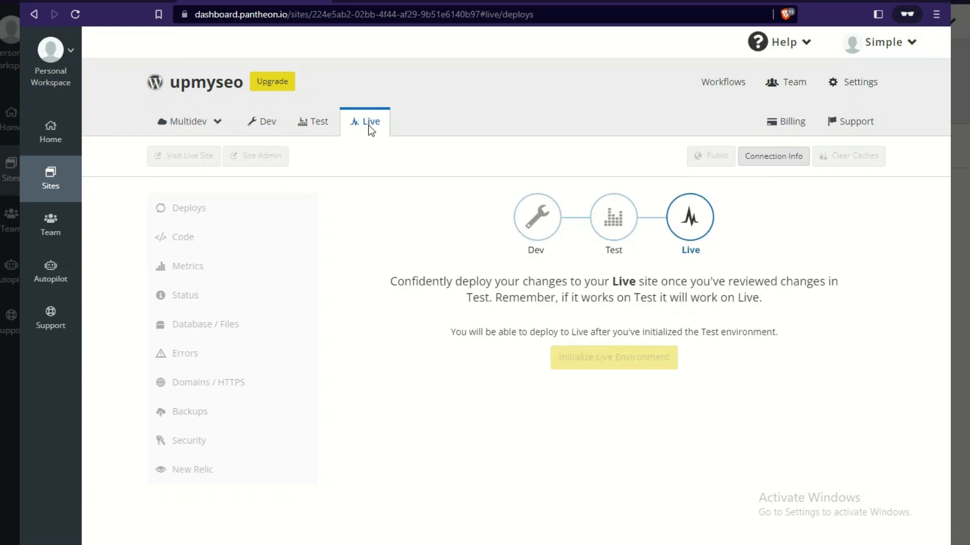
left_click(257, 123)
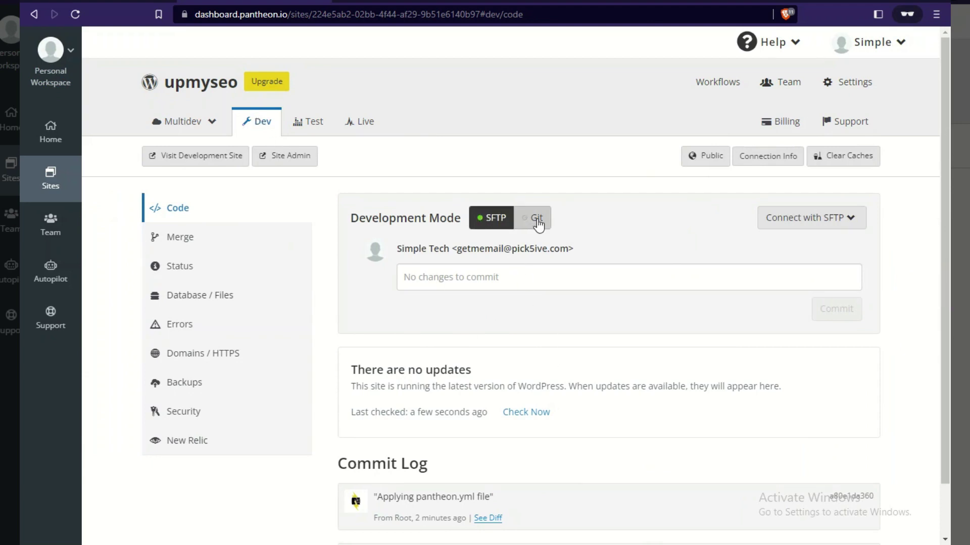
Check the SFTP details, then view Dev Domains / HTTPS and the paid plan options
left_click(863, 230)
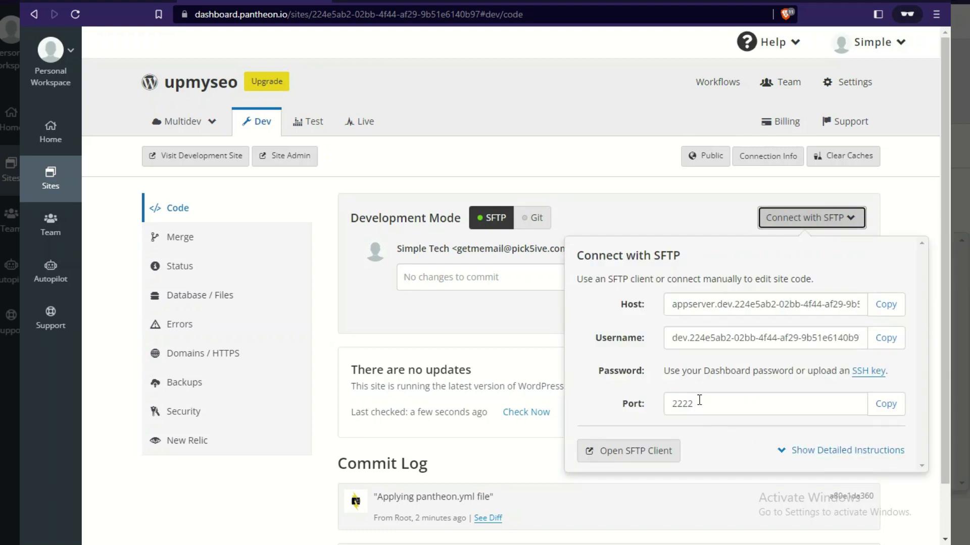
left_click(706, 218)
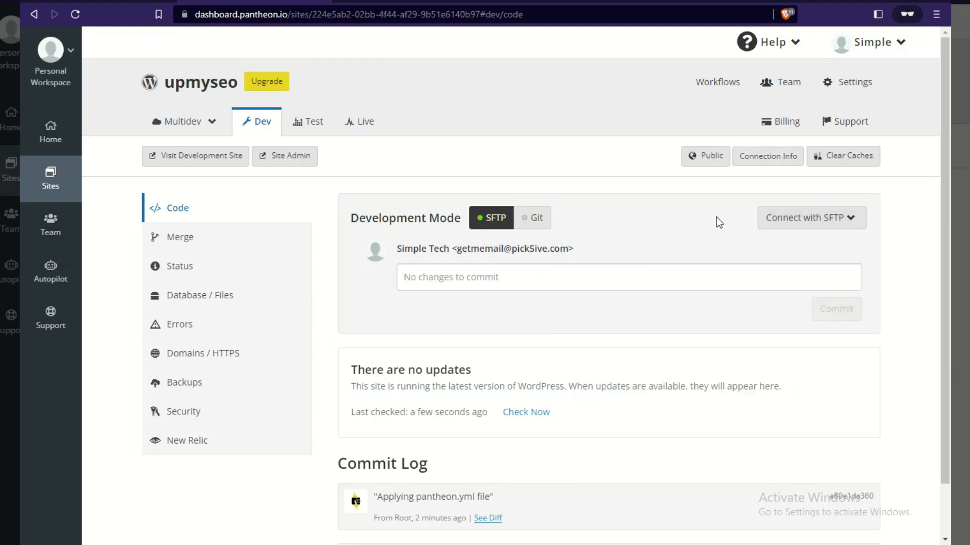
scroll(702, 271, "down", 1)
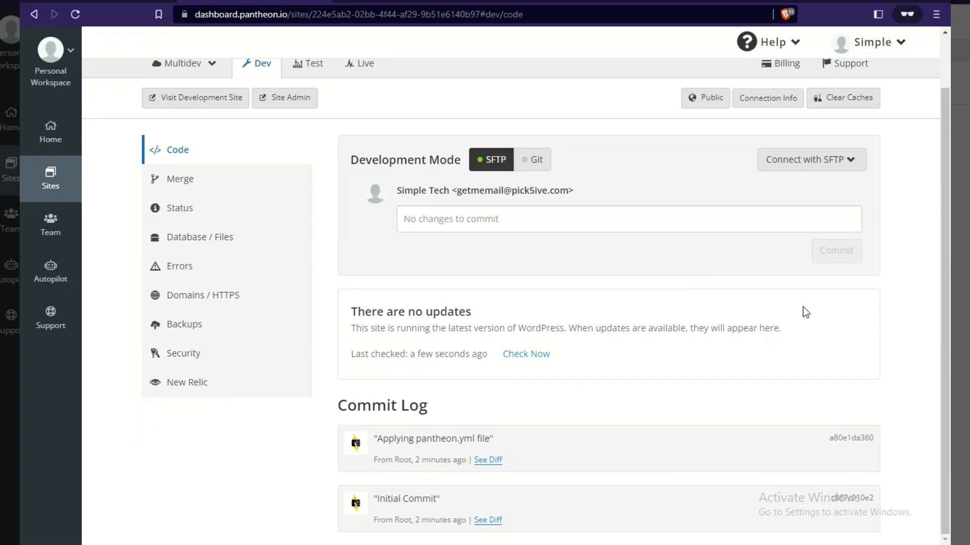
left_click(212, 297)
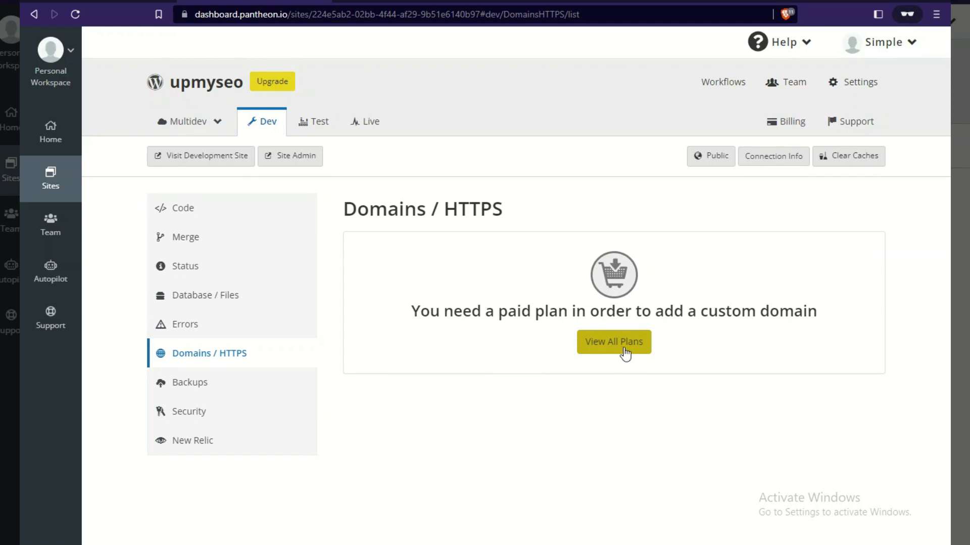
left_click(624, 349)
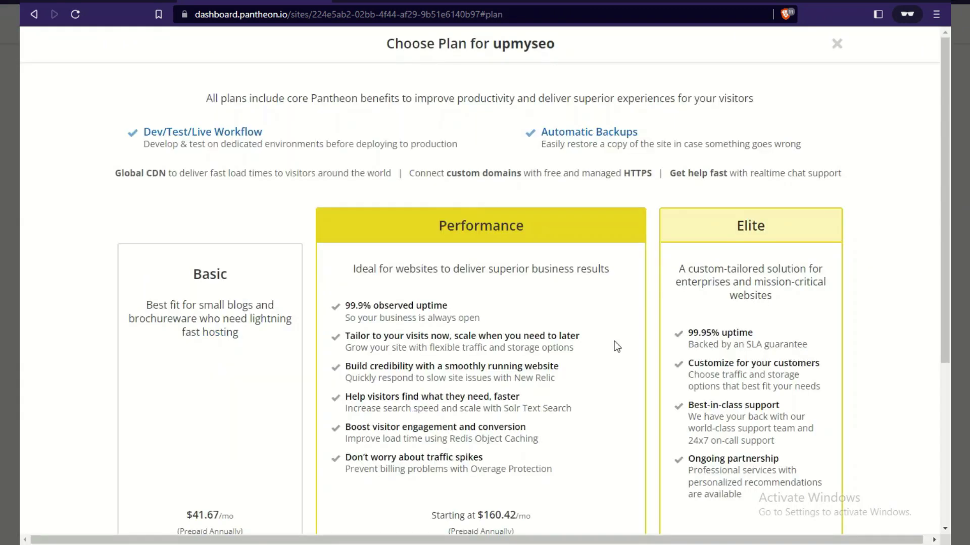
Scroll through the upmyseo plan list: Basic $41.67/mo, Performance from $160.42/mo, and Elite
scroll(534, 315, "down", 3)
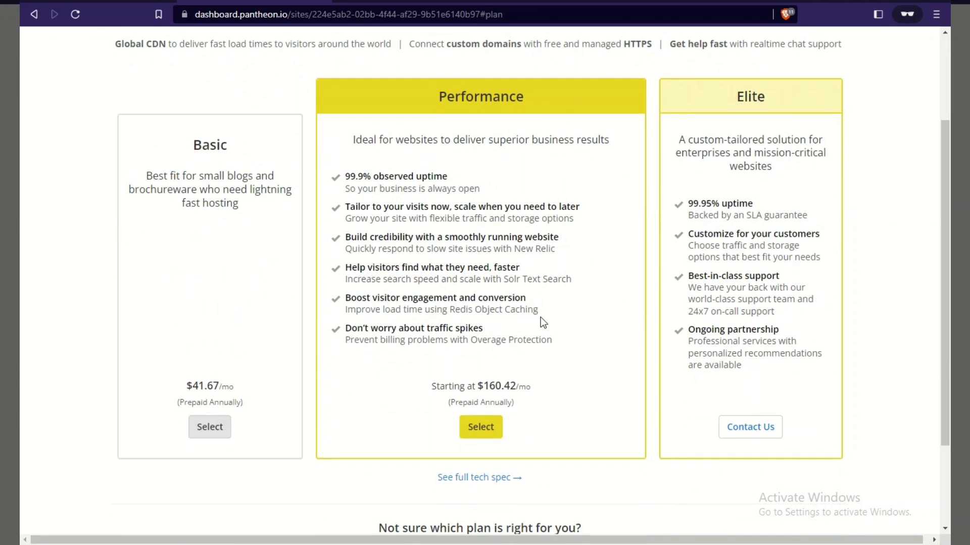
scroll(540, 317, "up", 3)
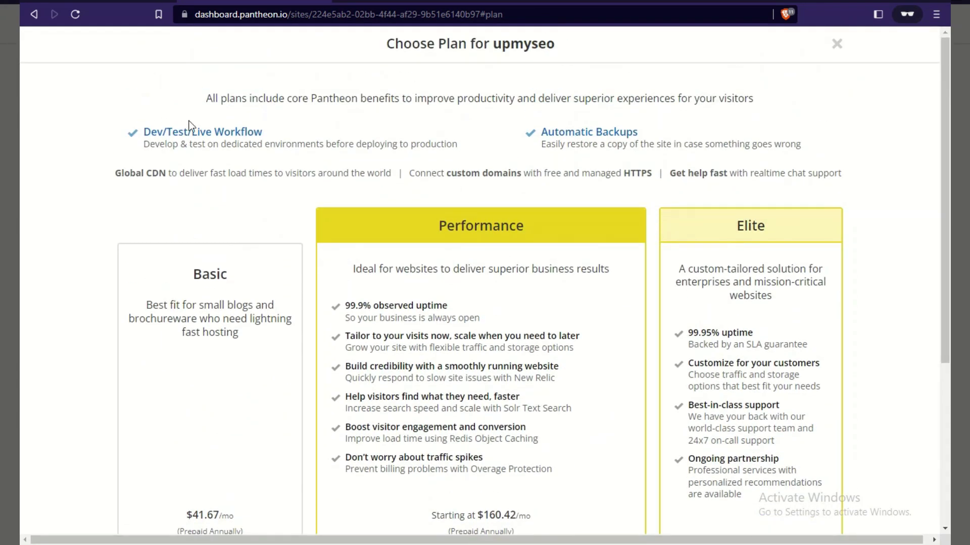
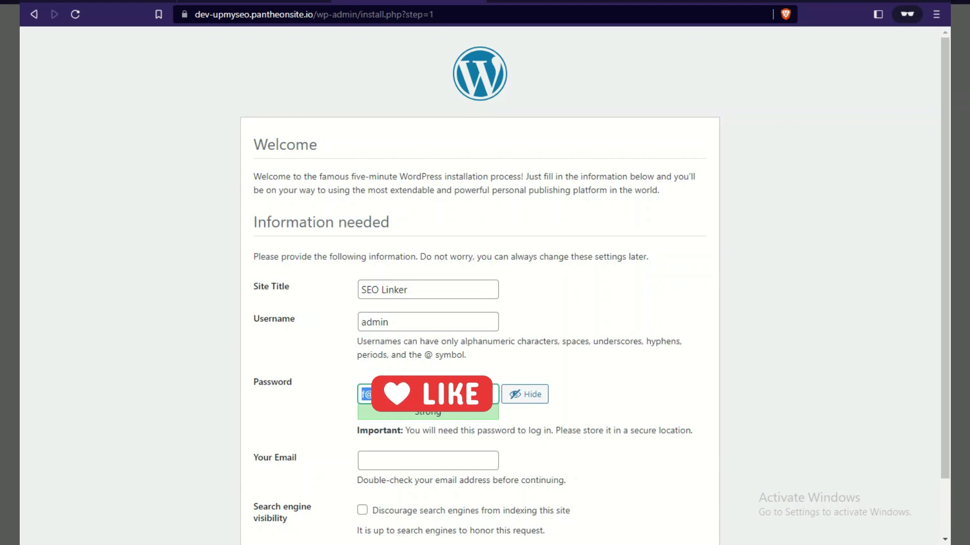
Paste the temporary mail address into Your Email, tick Discourage search engines, and install WordPress
left_click(221, 544)
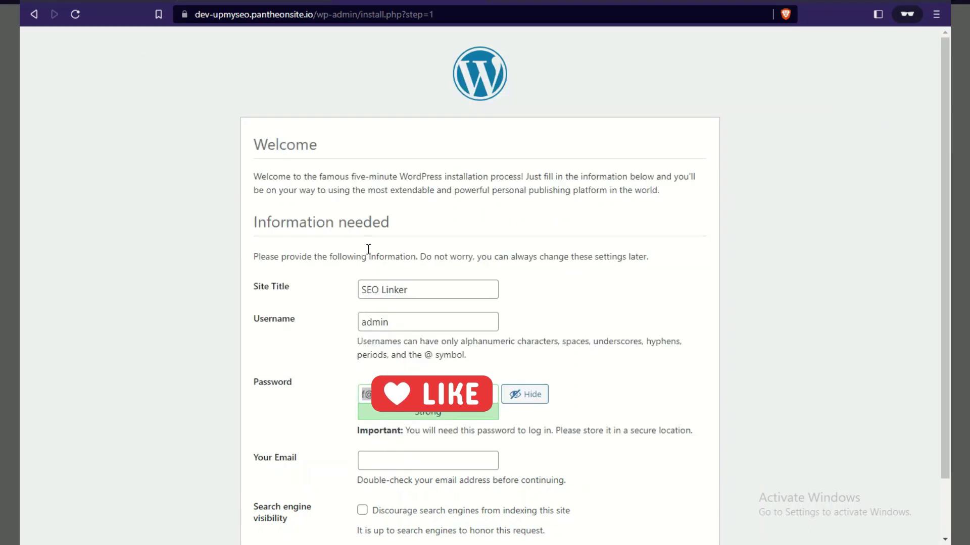
left_click(158, 210)
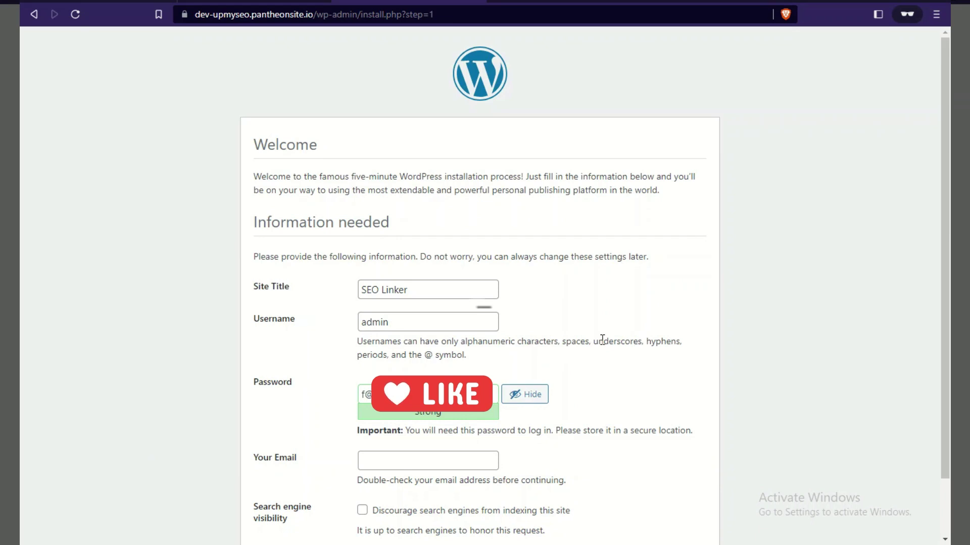
scroll(505, 363, "down", 2)
left_click(382, 397)
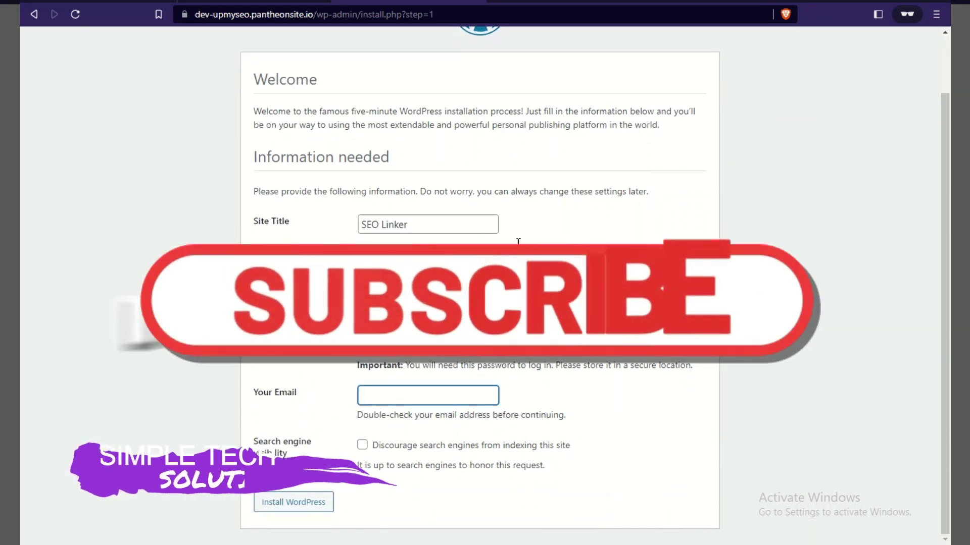
key("ctrl+Tab")
left_click(243, 178)
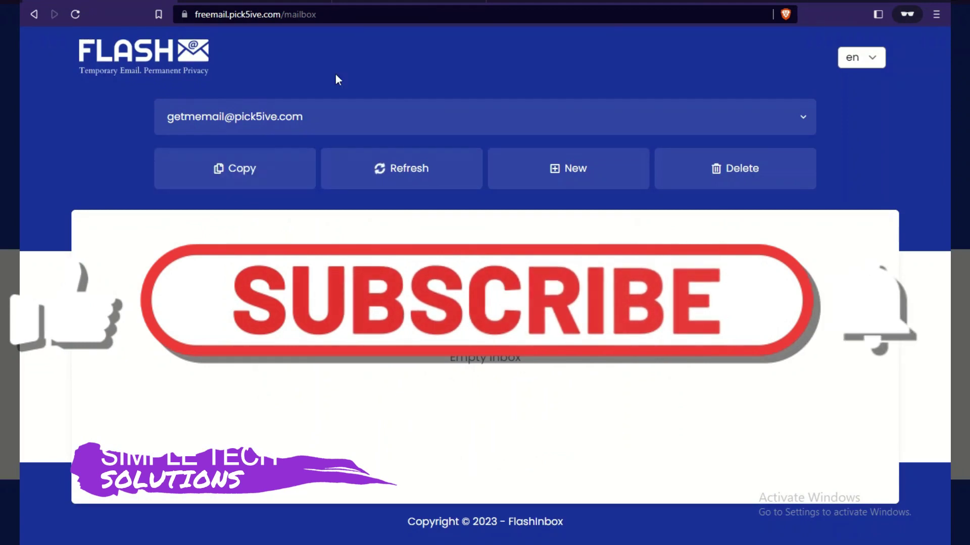
left_click(413, 2)
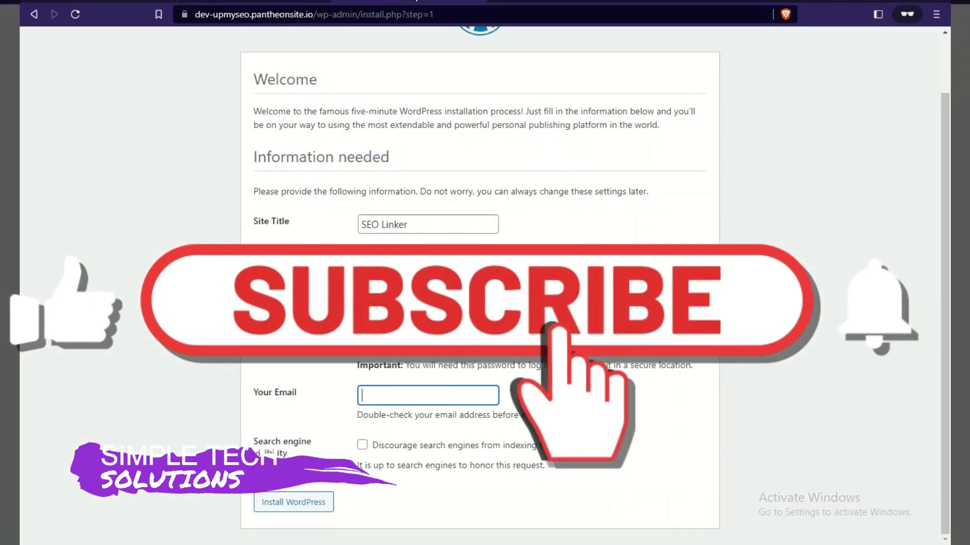
key("ctrl+v")
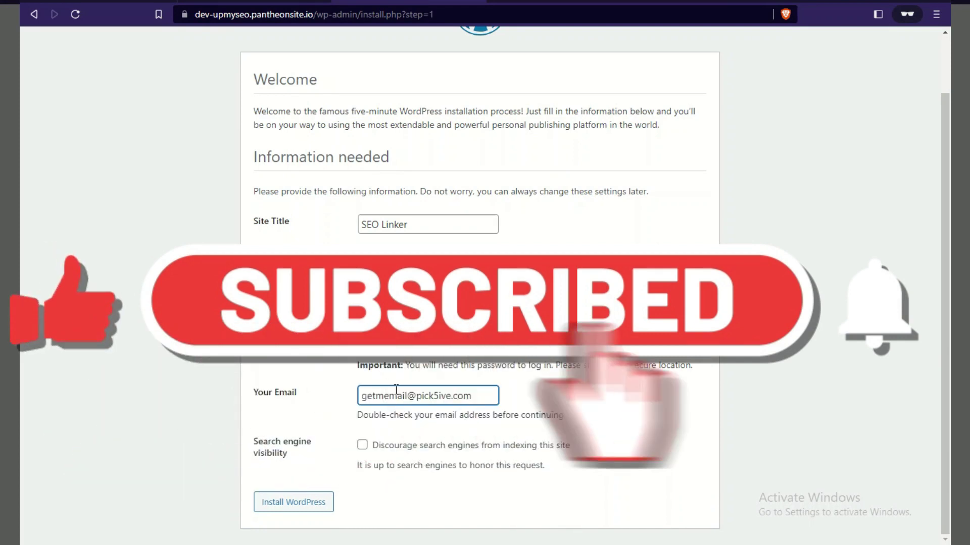
left_click(363, 448)
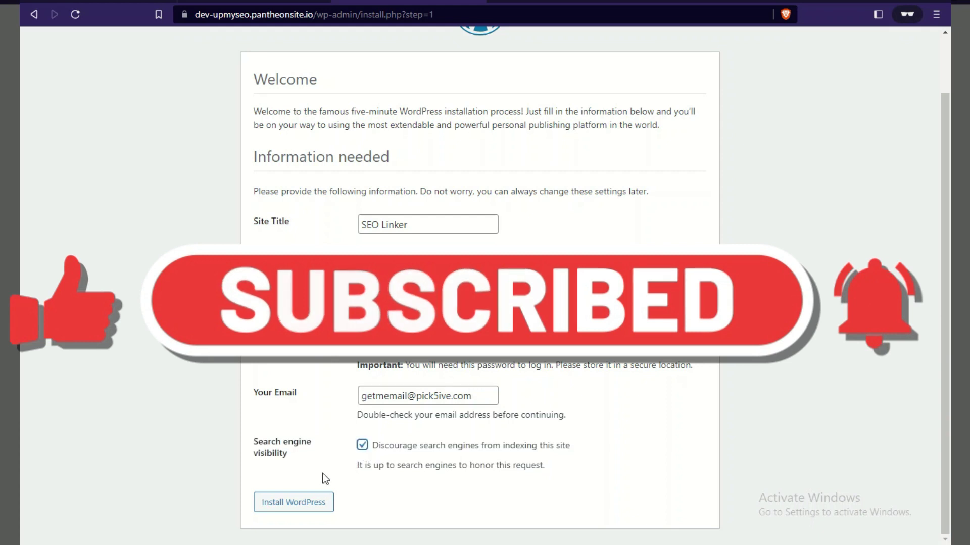
left_click(303, 505)
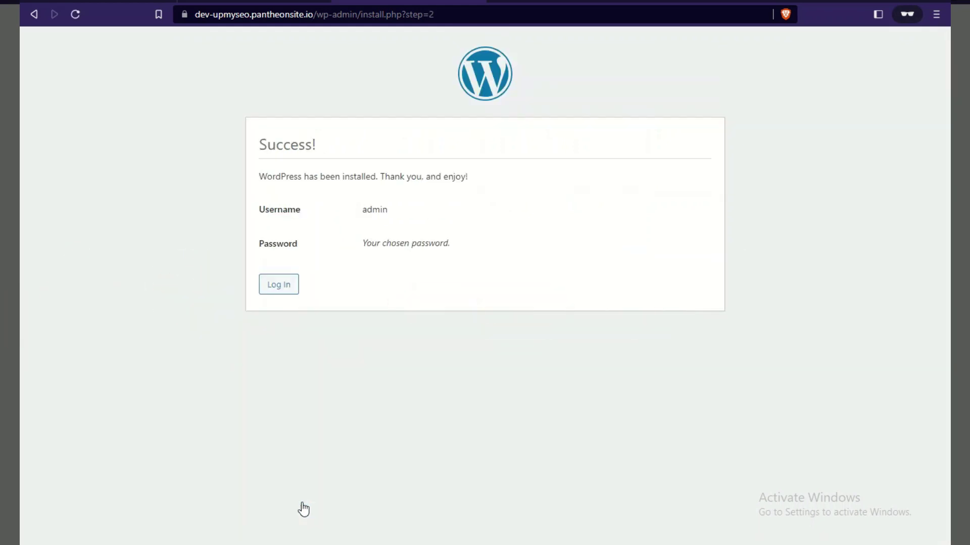
Sign in on wp-login.php with the admin username and the pasted account password
left_click(280, 288)
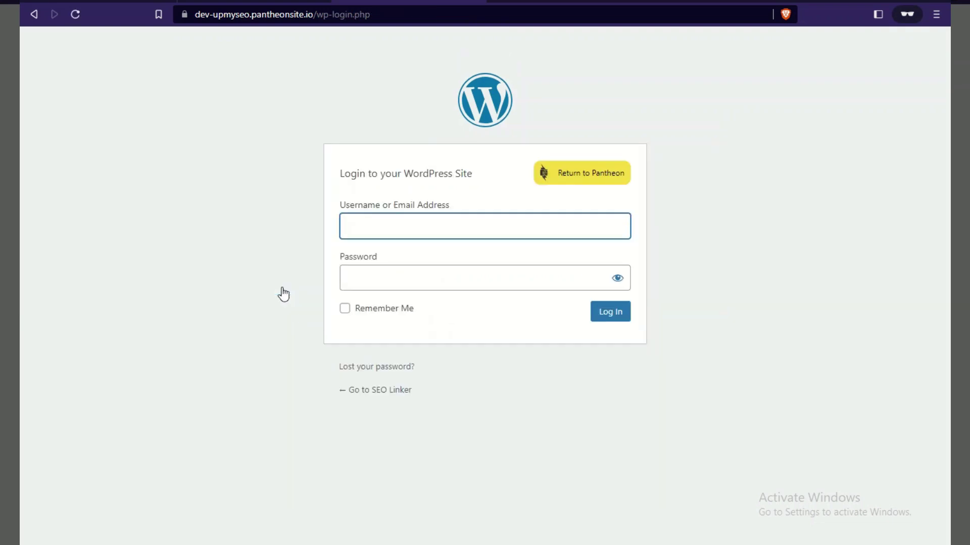
type("admin")
left_click(310, 156)
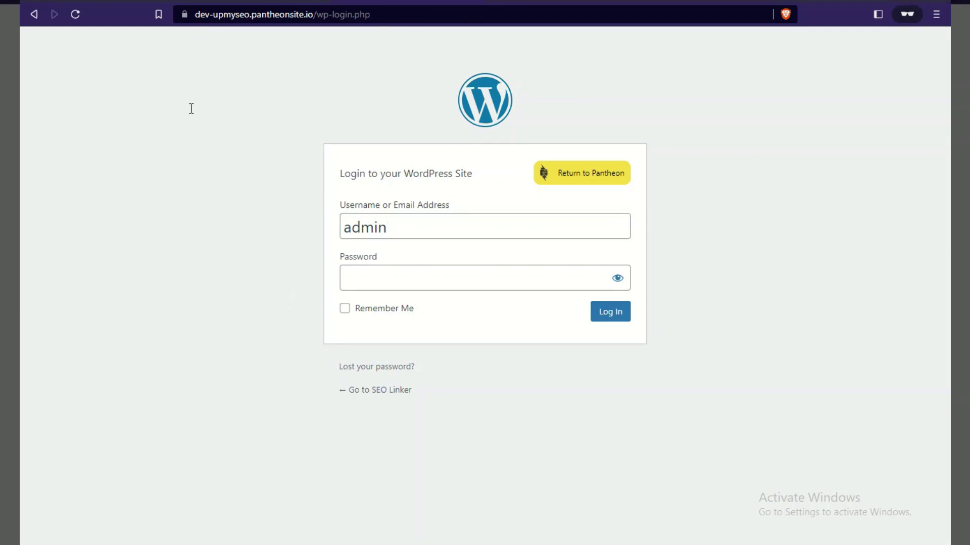
left_click(416, 277)
key("ctrl+v")
left_click(611, 313)
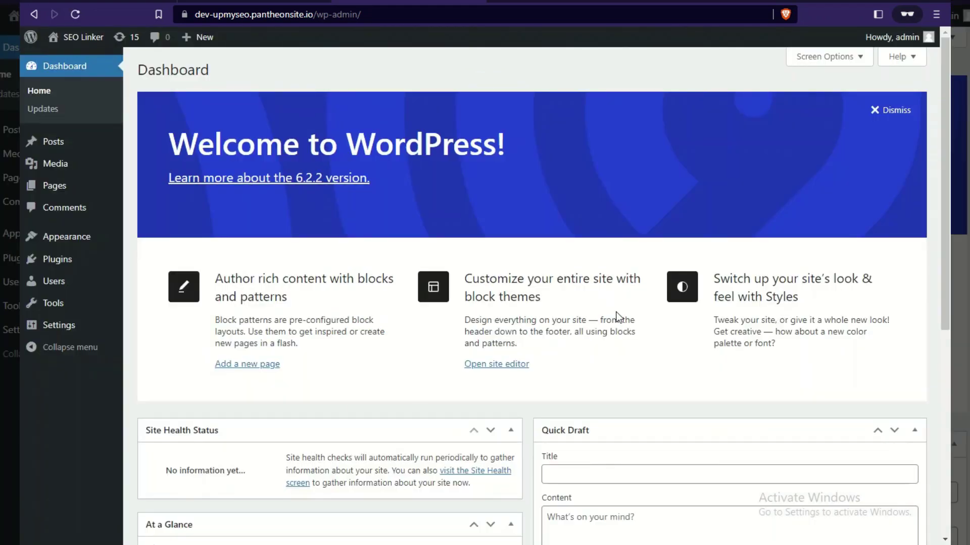
Dismiss the Welcome panel and untick all five dashboard boxes in Screen Options
left_click(890, 110)
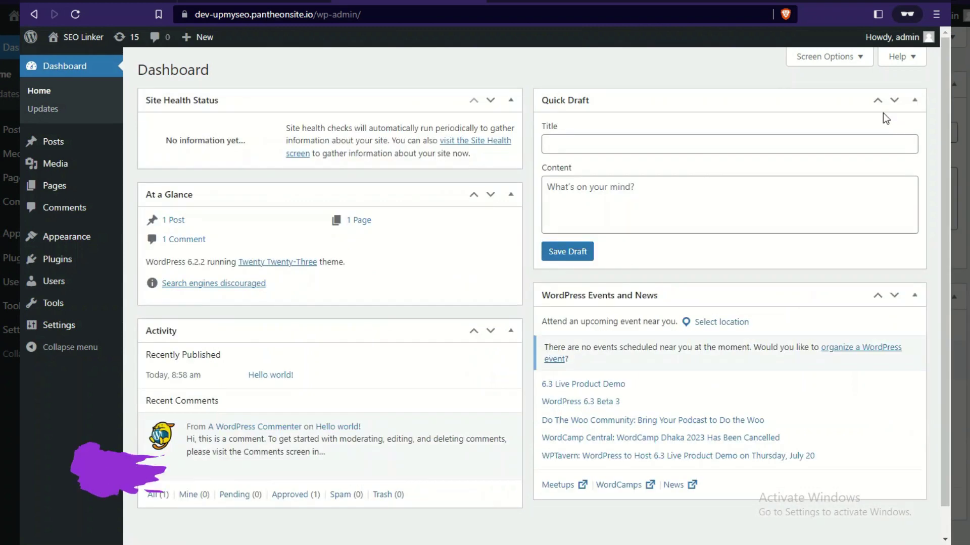
left_click(836, 58)
left_click(272, 124)
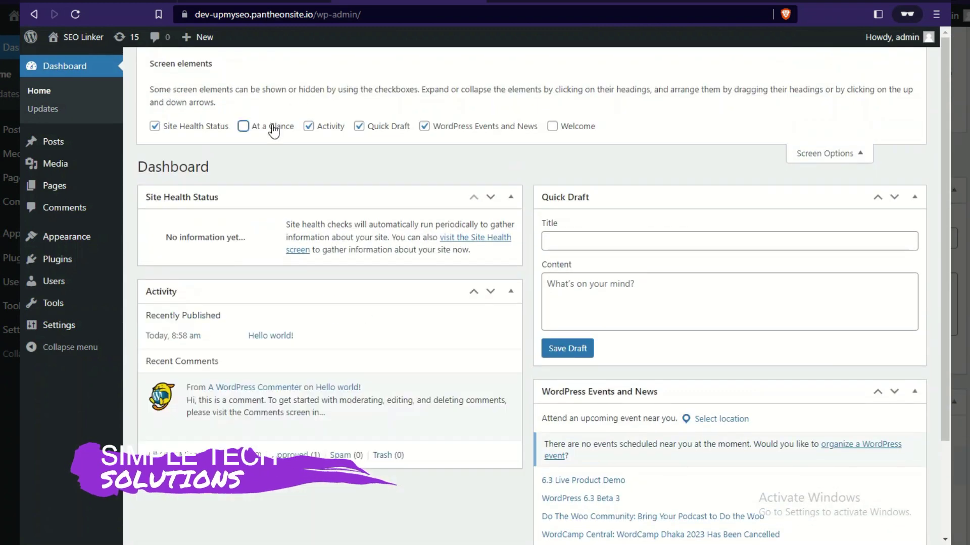
left_click(203, 126)
left_click(323, 127)
left_click(359, 126)
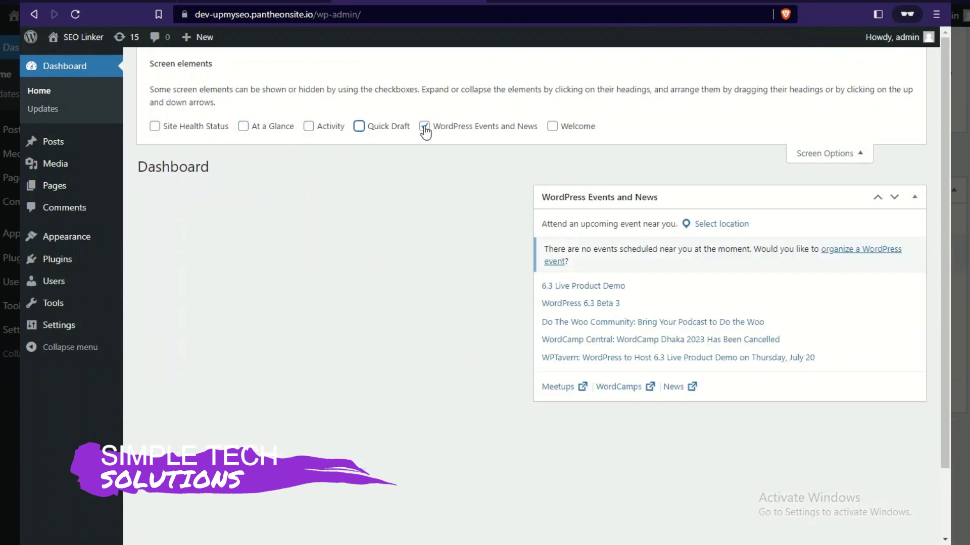
left_click(424, 127)
left_click(823, 154)
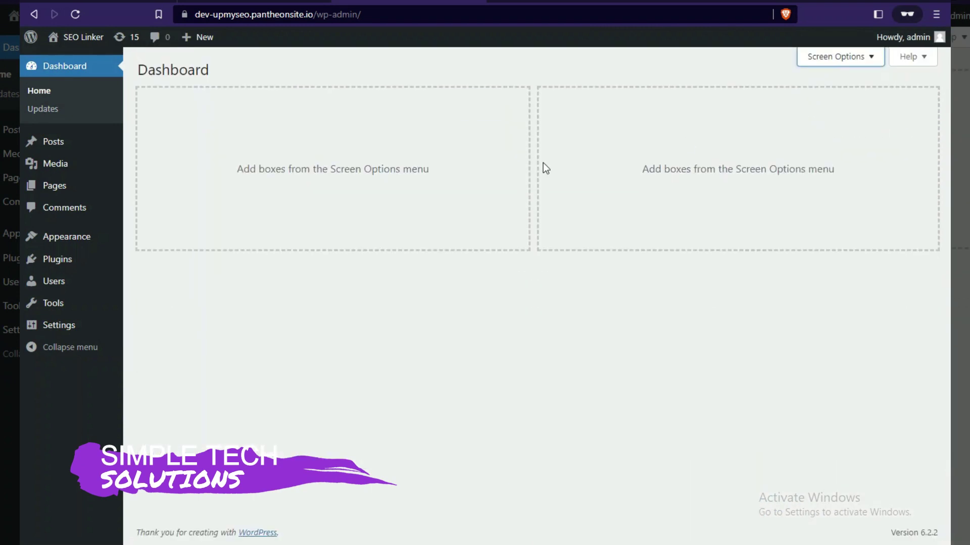
Save permalinks with the Post name structure (/%postname%/), then open General Settings
mouse_move(74, 328)
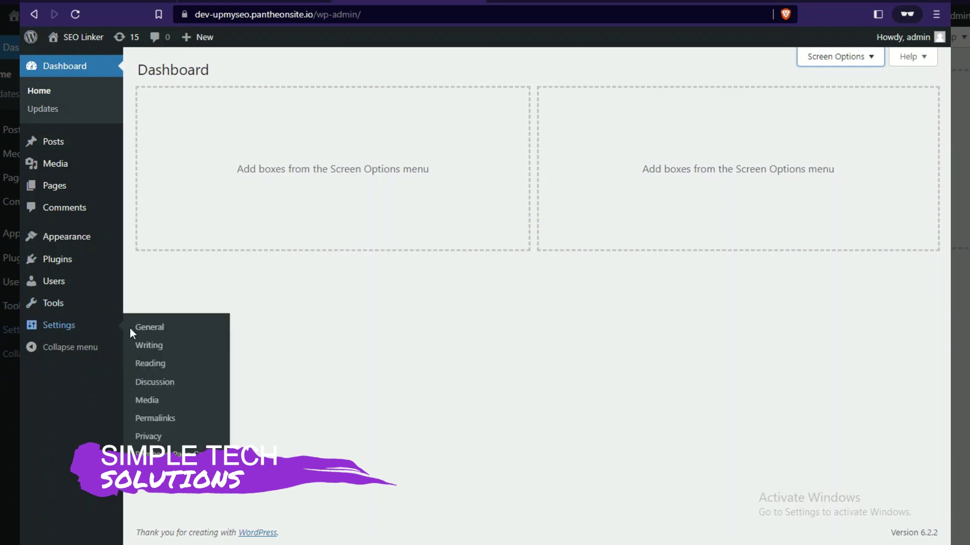
left_click(156, 419)
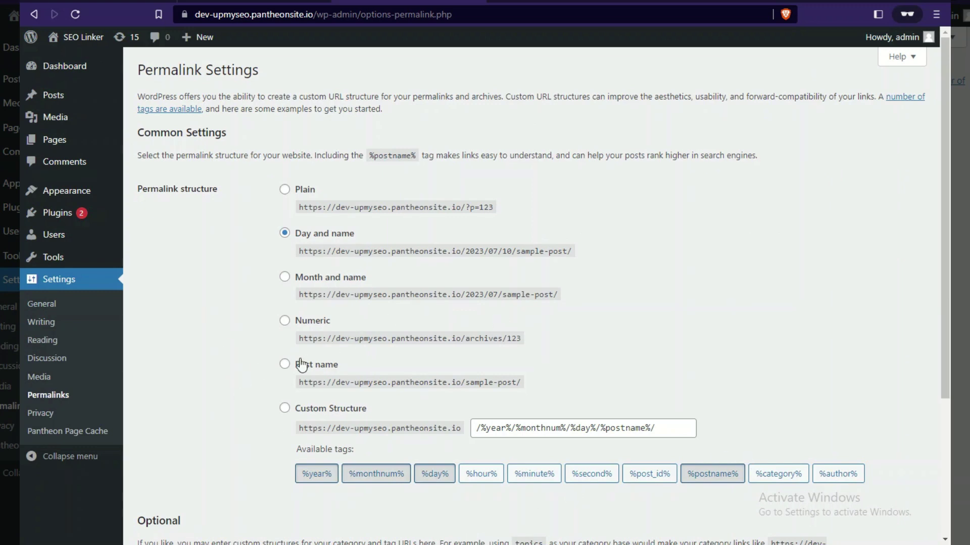
left_click(284, 365)
scroll(222, 445, "down", 4)
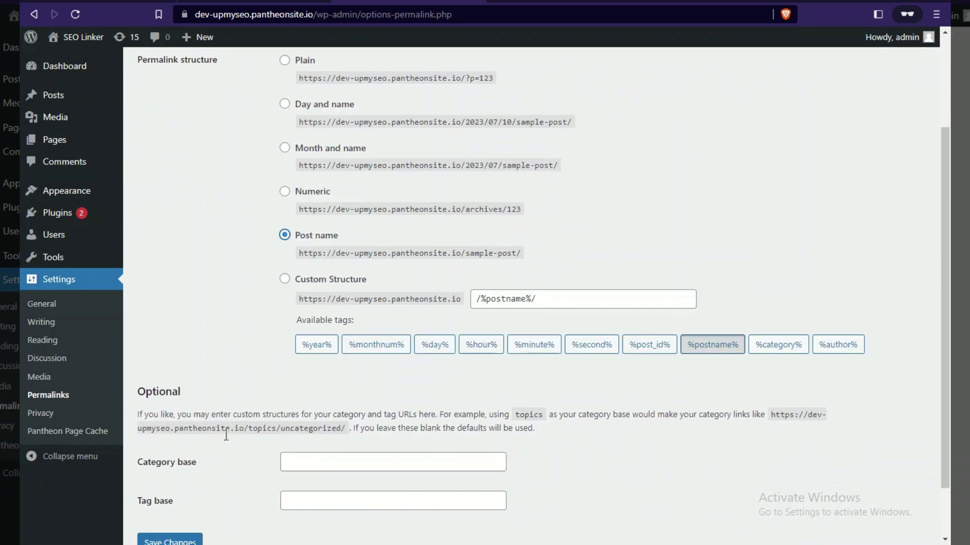
left_click(183, 479)
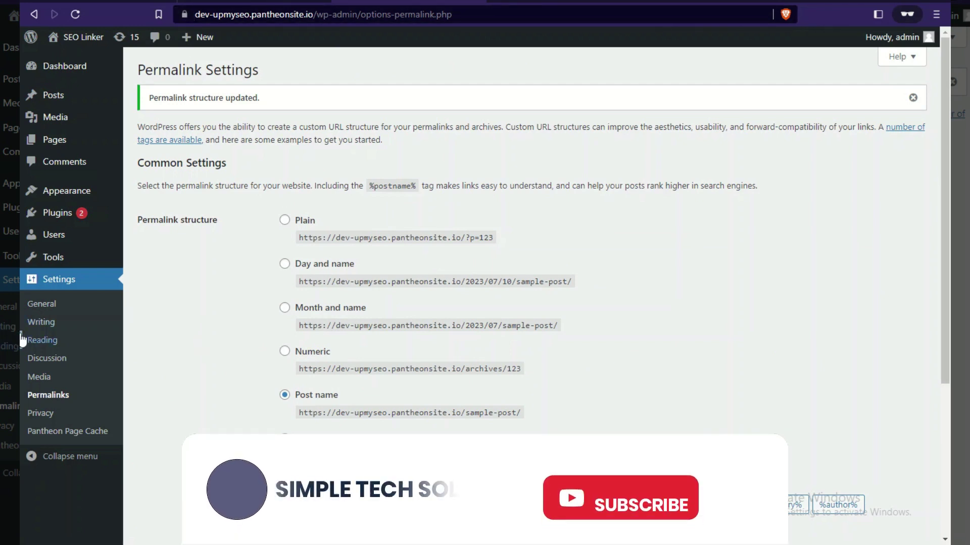
left_click(49, 307)
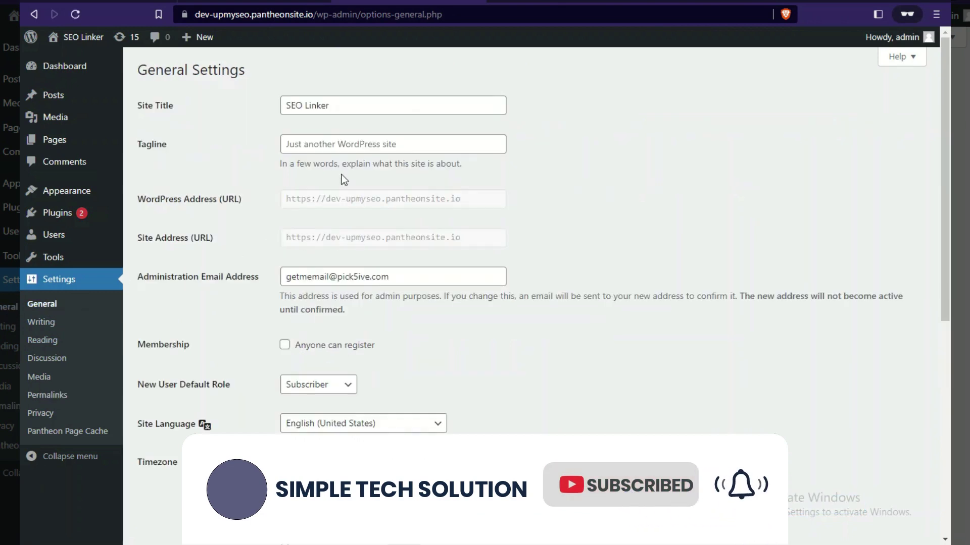
Delete the Twenty Eleven theme from the installed themes
left_click_drag(310, 199, 314, 199)
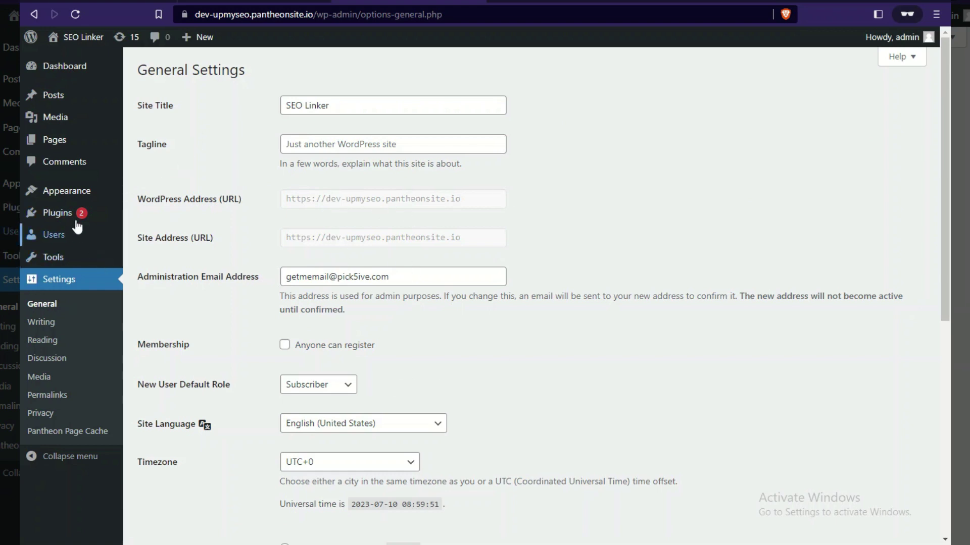
mouse_move(70, 200)
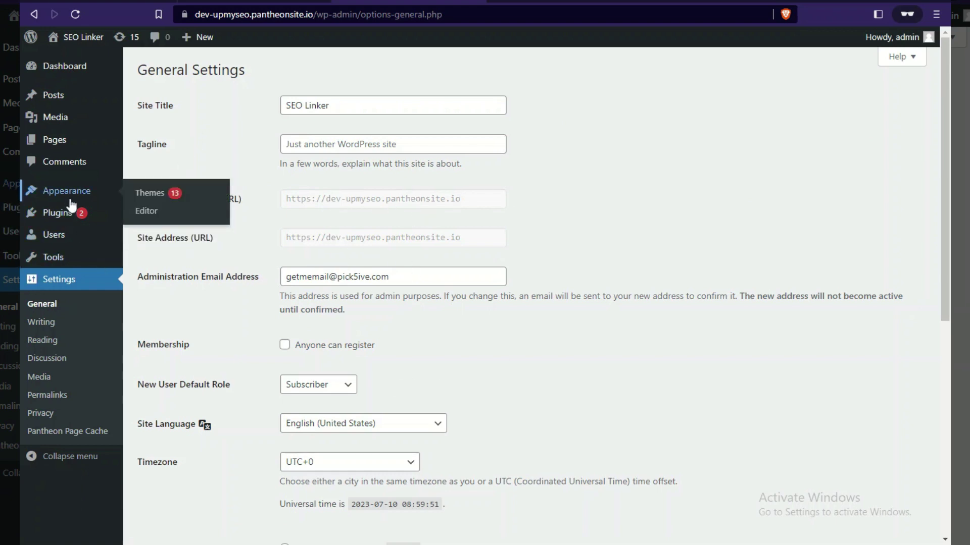
left_click(160, 197)
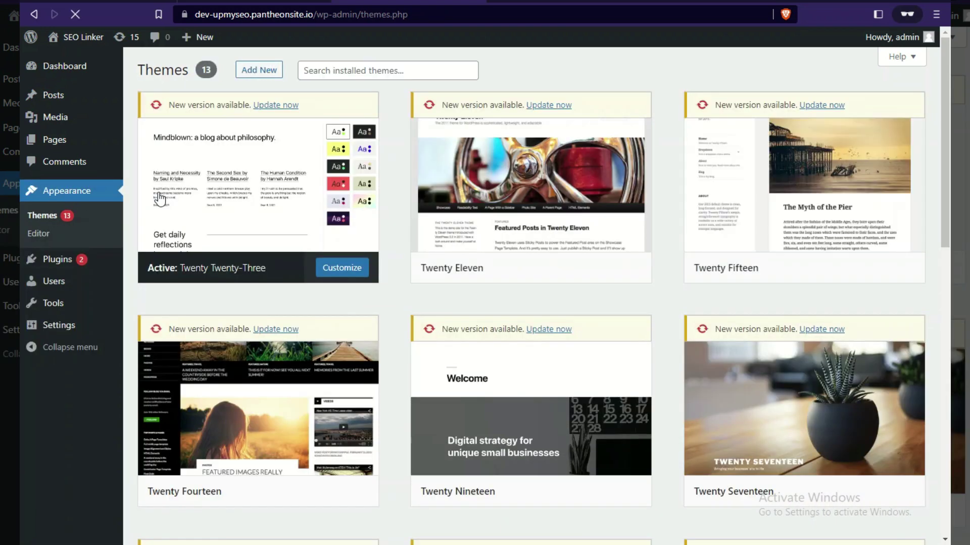
mouse_move(465, 220)
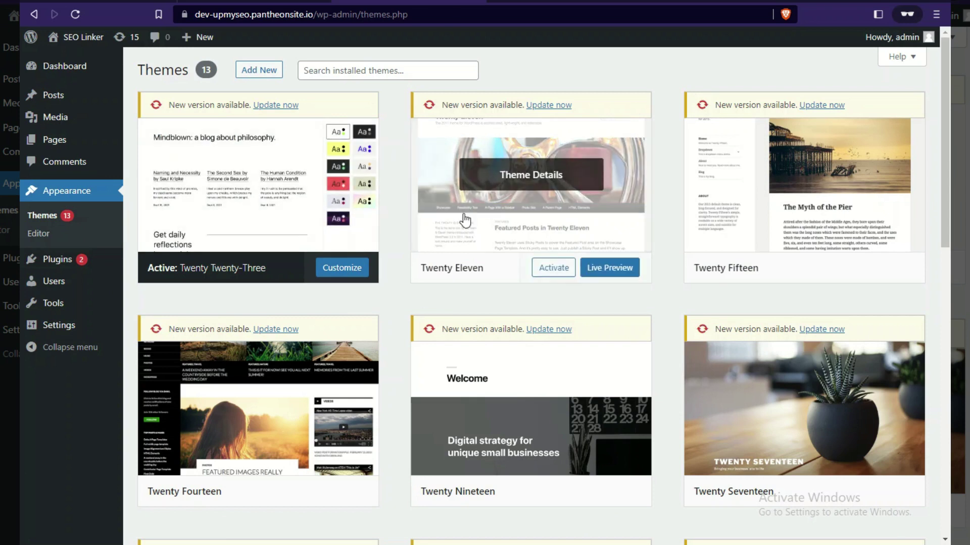
left_click(531, 177)
left_click(907, 515)
left_click(547, 113)
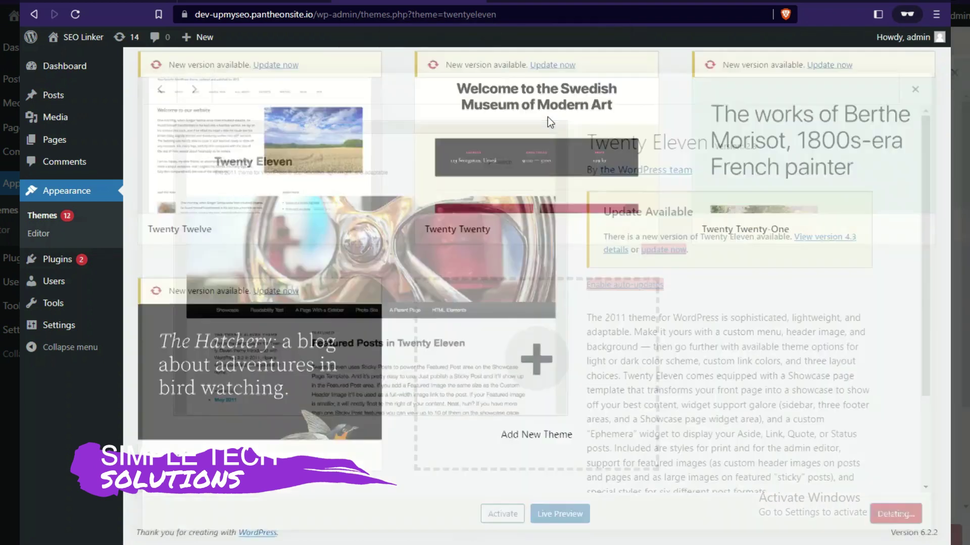
Find Astra in the theme directory, install it, and activate it
left_click(258, 70)
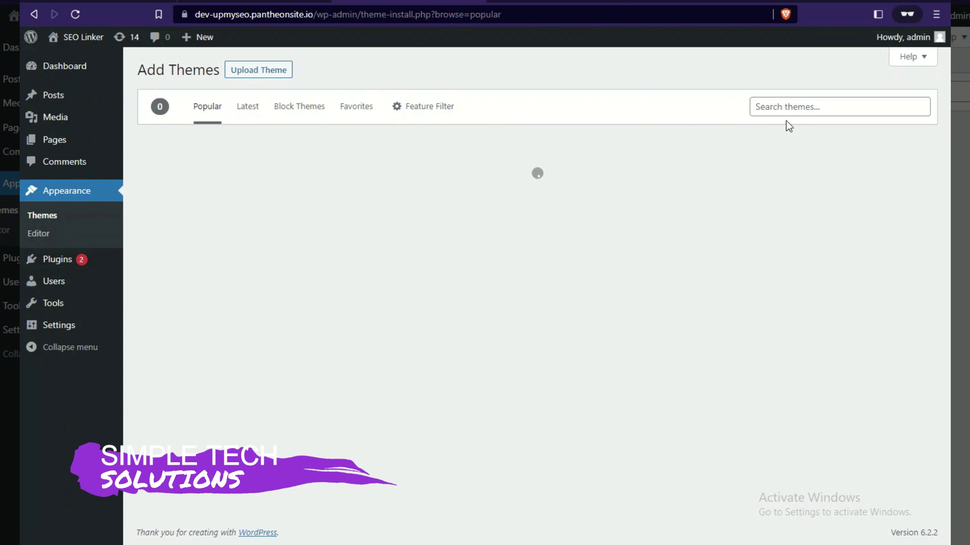
left_click(802, 104)
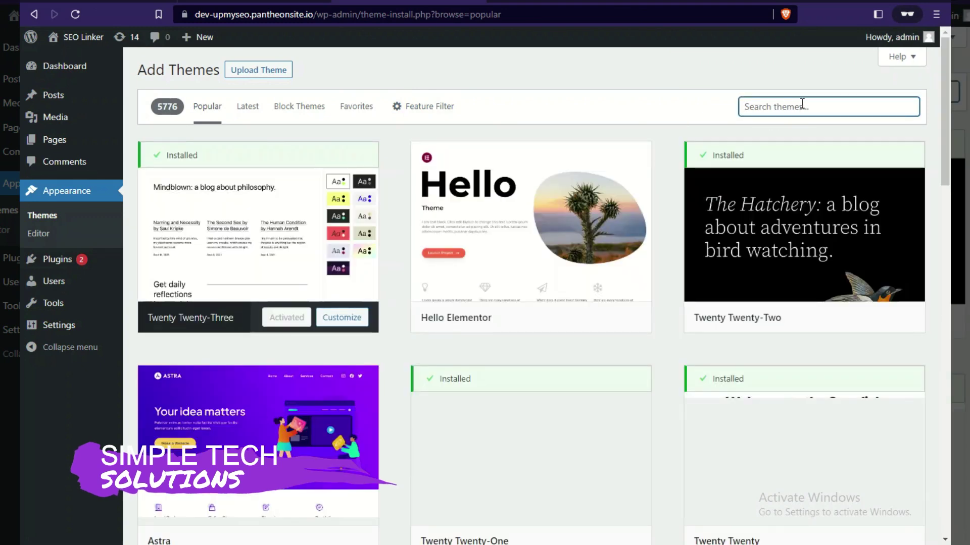
scroll(306, 440, "down", 4)
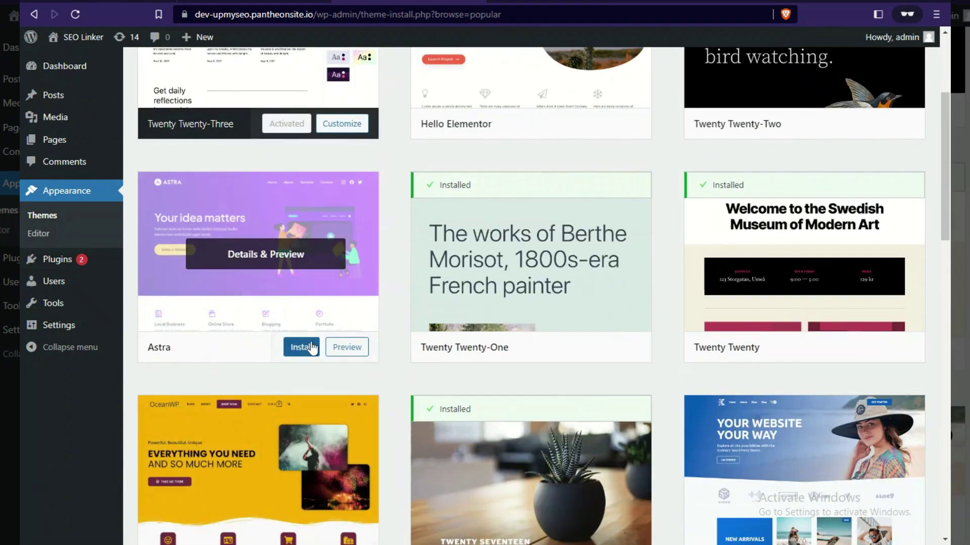
left_click(306, 352)
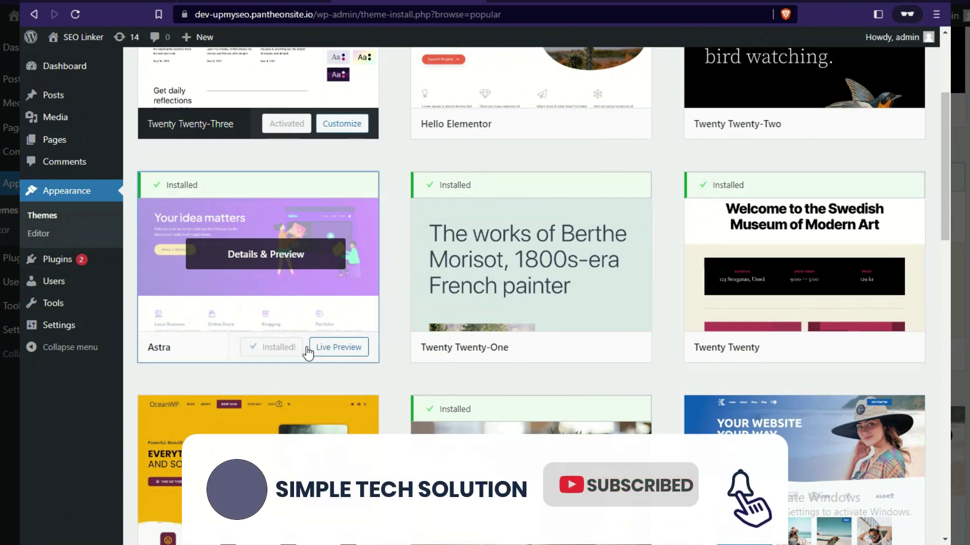
left_click(281, 348)
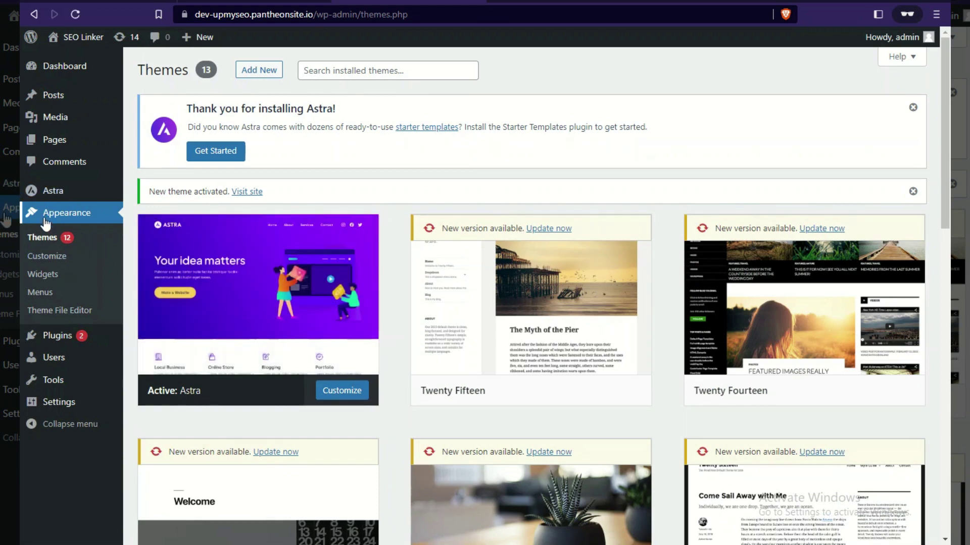
Launch Starter Templates and choose Elementor as the page builder
mouse_move(64, 200)
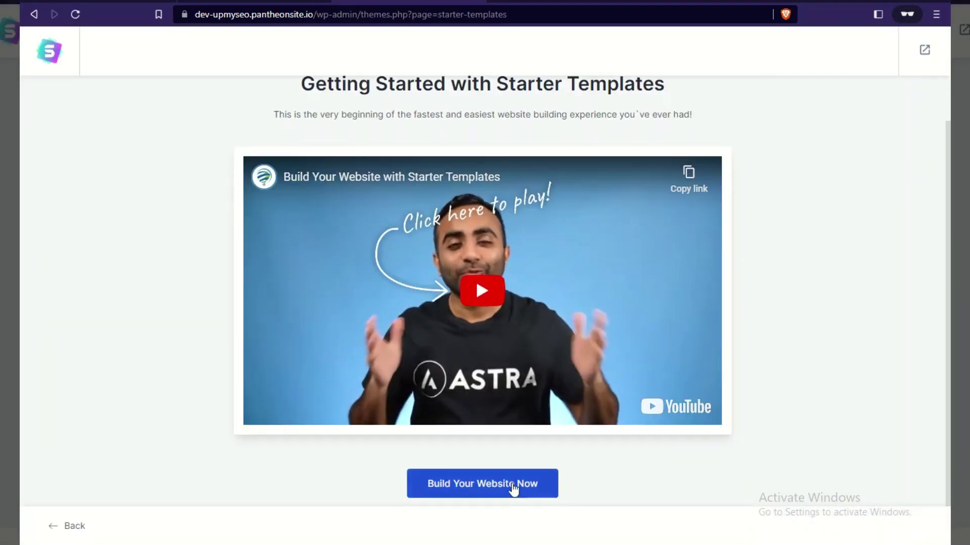
left_click(498, 491)
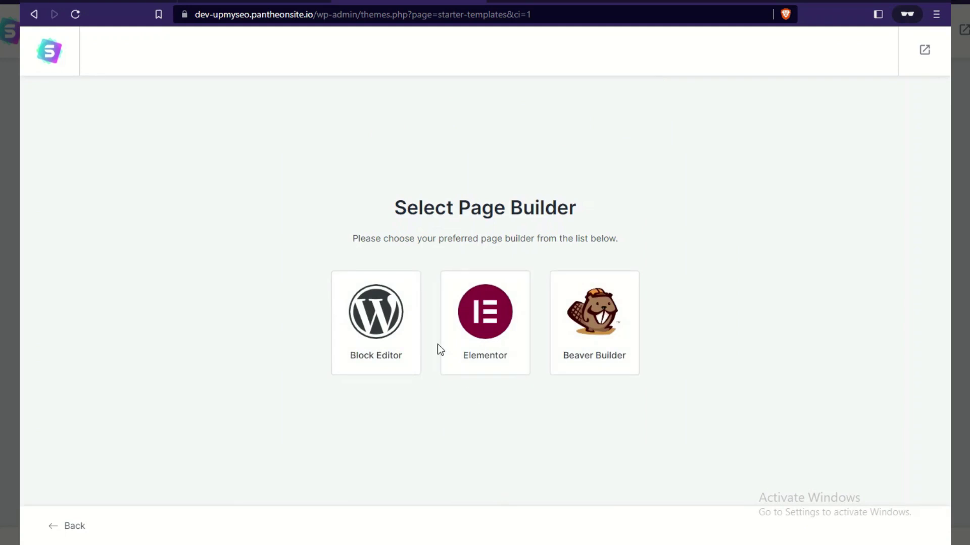
left_click(491, 320)
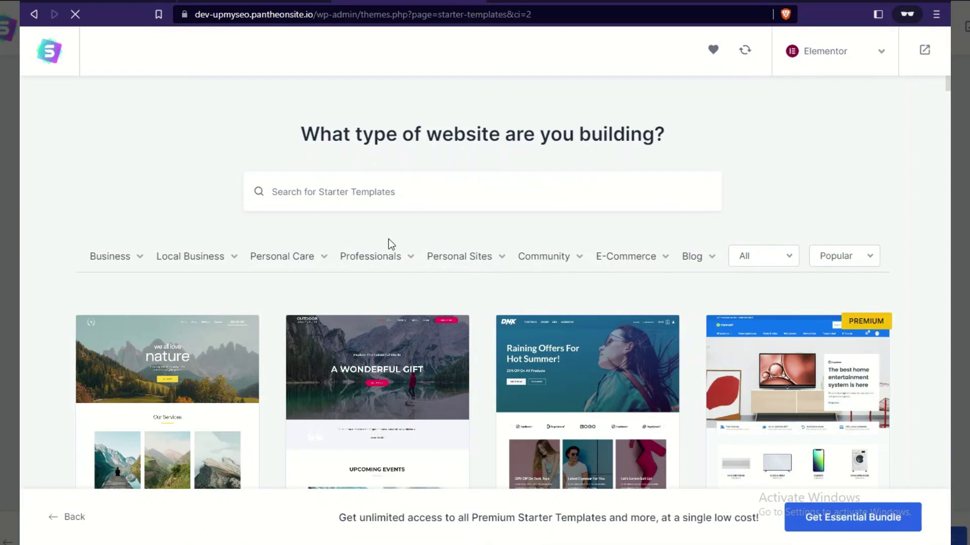
Filter templates to Fitness and pick the Personal Fitness Trainer template
scroll(737, 228, "down", 5)
scroll(429, 229, "up", 5)
mouse_move(695, 272)
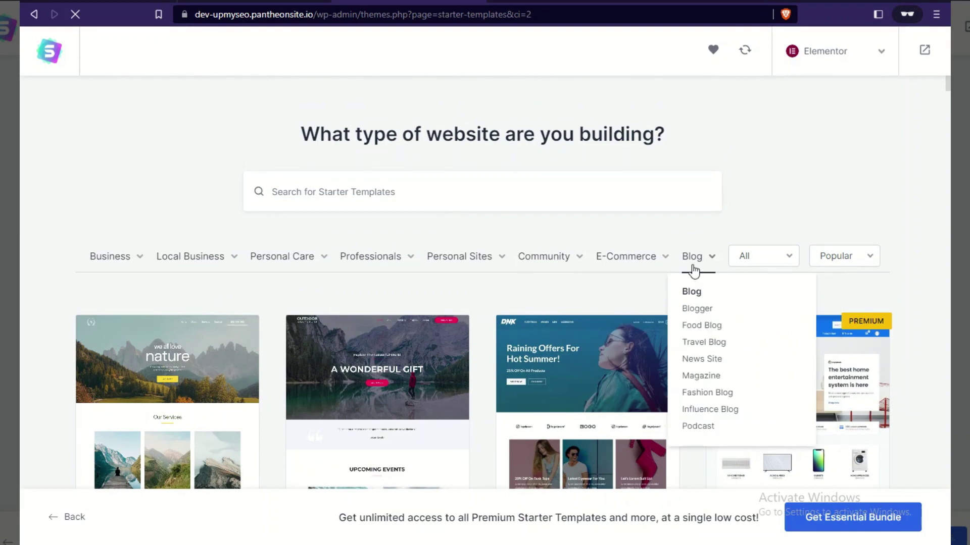
mouse_move(475, 273)
mouse_move(311, 269)
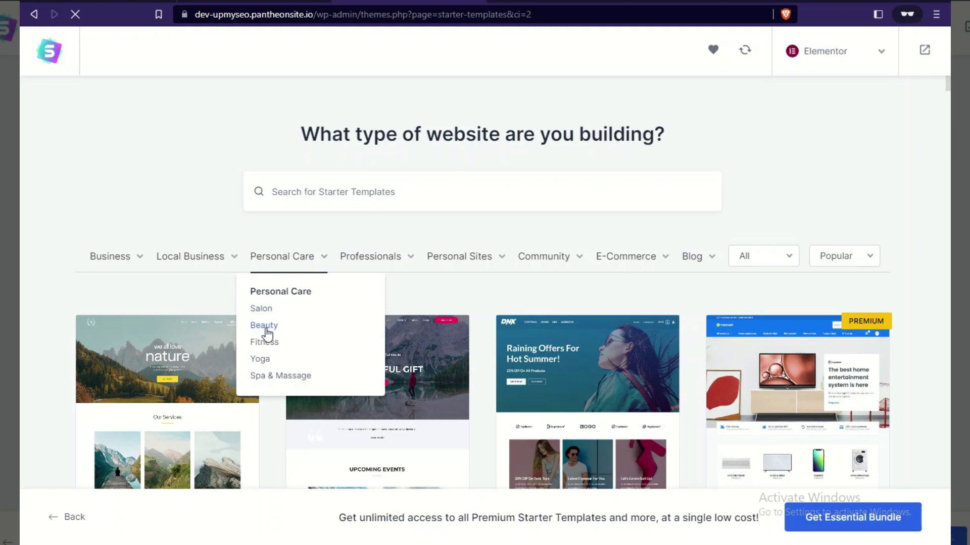
left_click(266, 344)
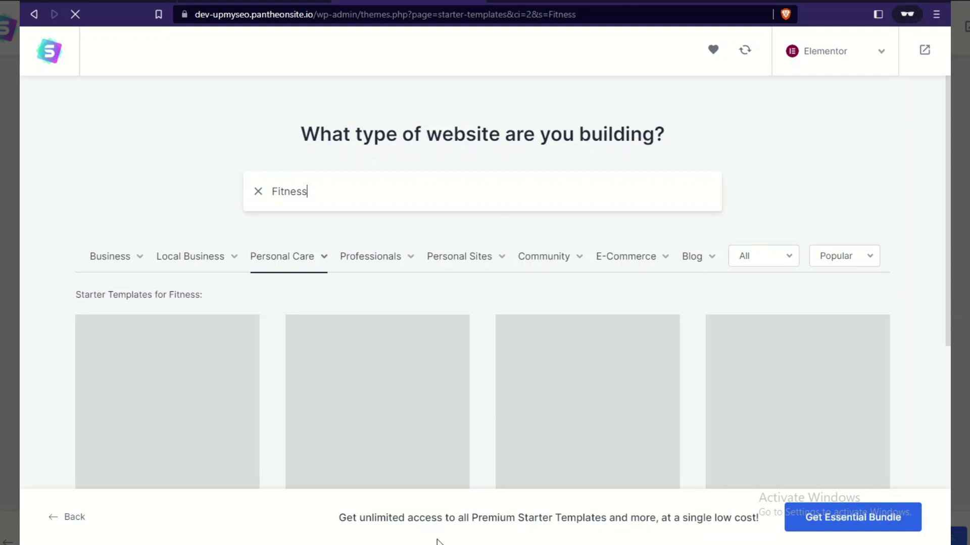
scroll(480, 541, "down", 3)
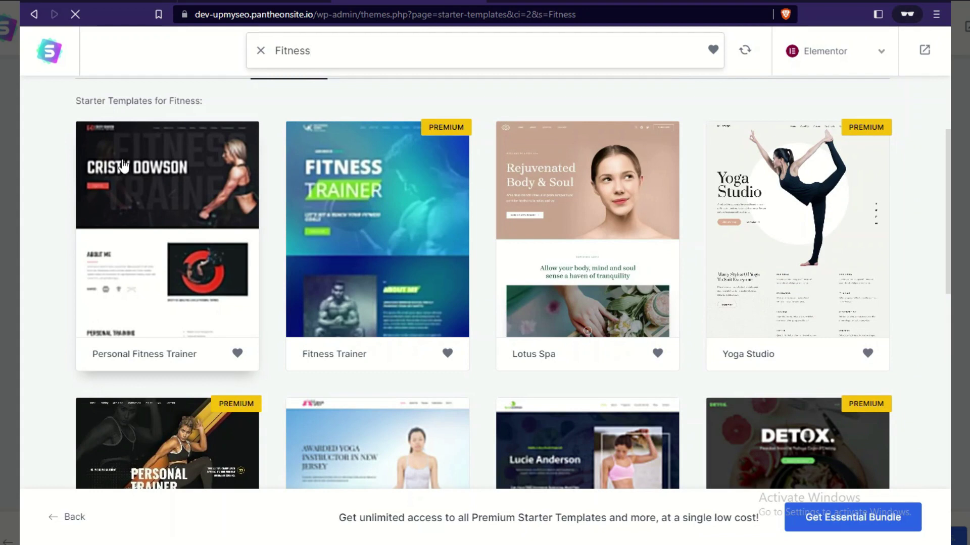
left_click(163, 220)
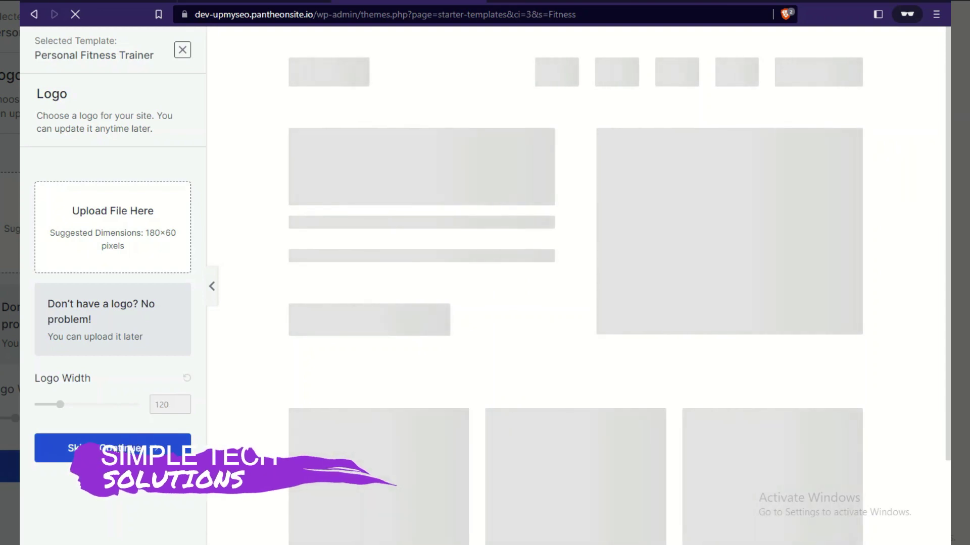
Skip the logo, preview pink, teal and blue palettes, then continue with default colours and fonts
left_click(131, 446)
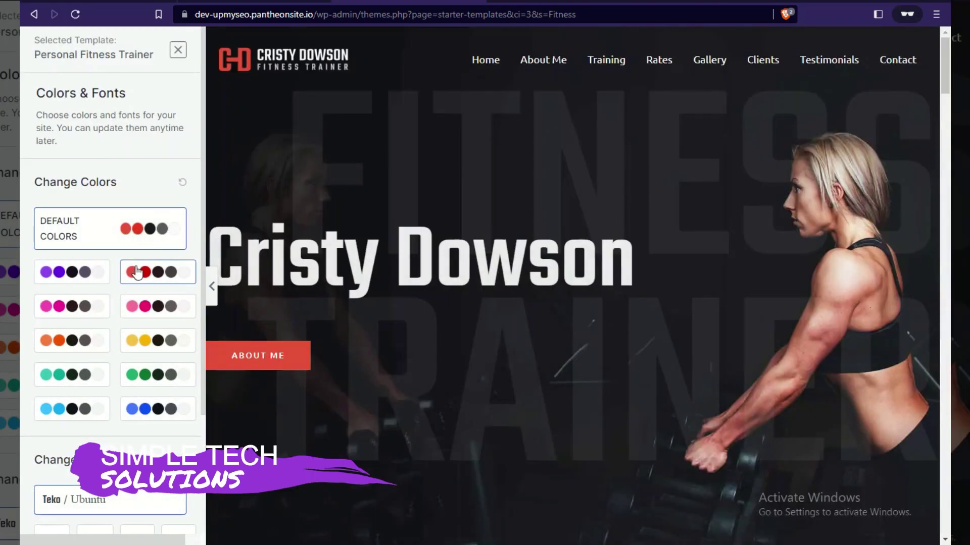
left_click(149, 313)
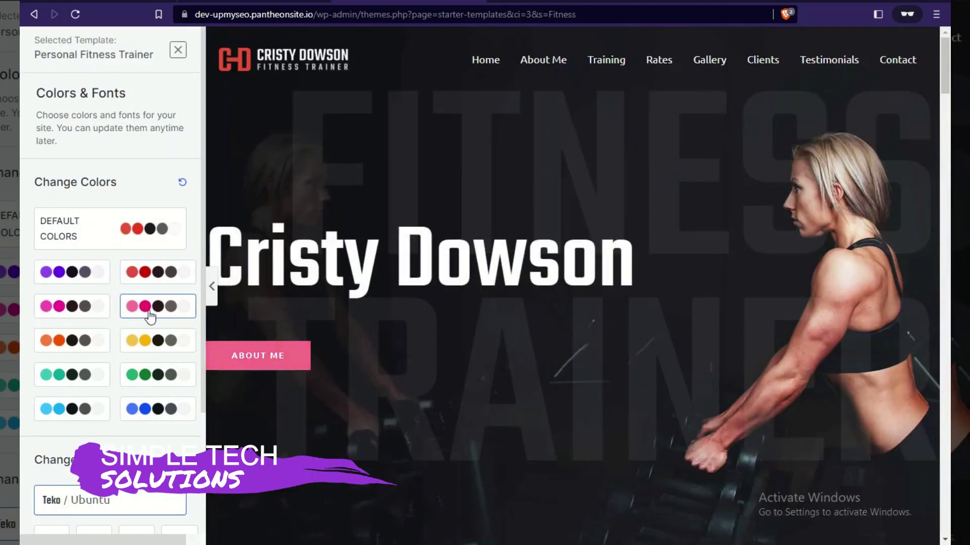
left_click(71, 380)
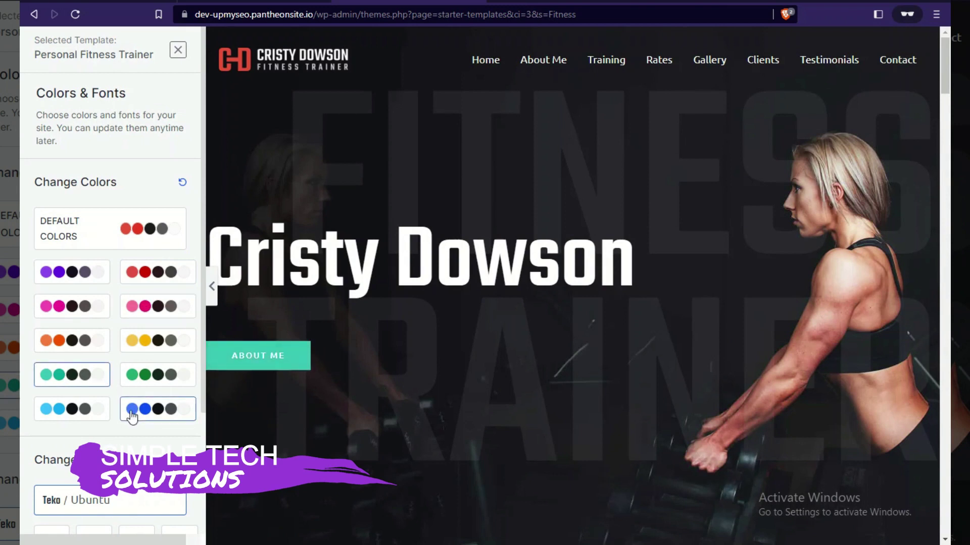
left_click(139, 408)
left_click(150, 232)
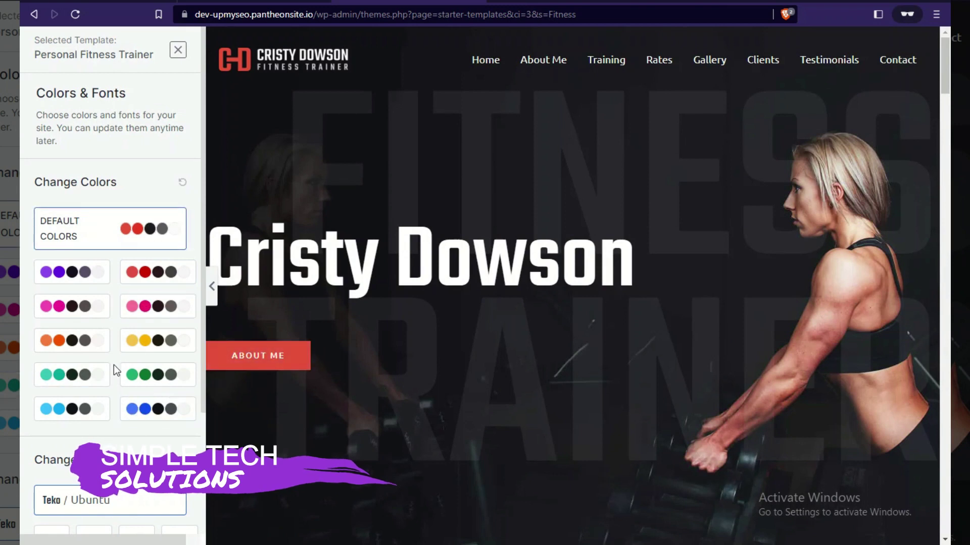
scroll(113, 364, "down", 3)
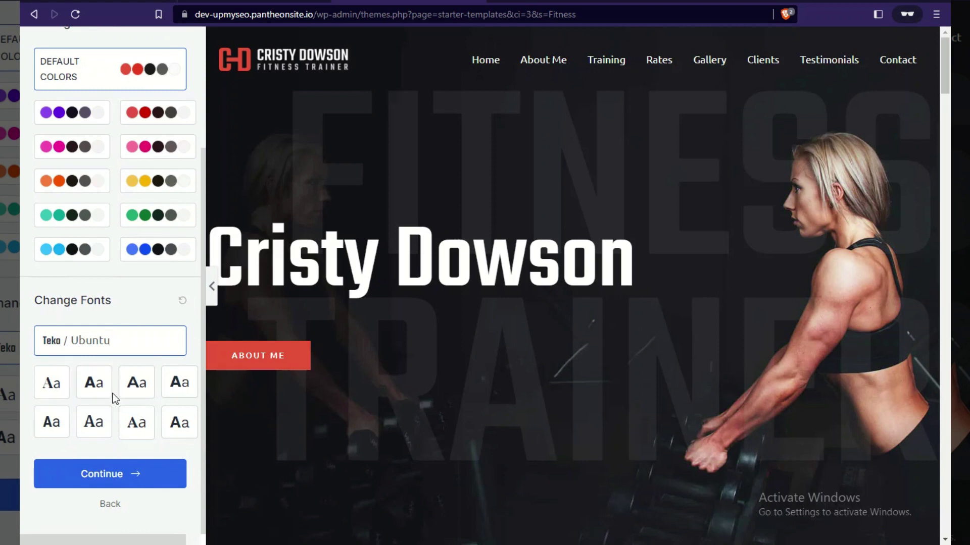
left_click(121, 481)
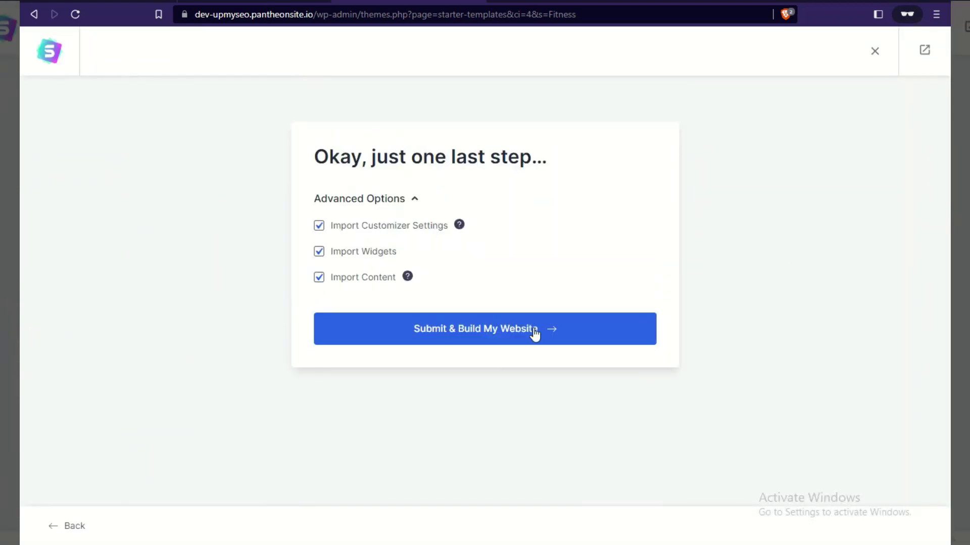
Import customizer settings, widgets and content with Submit & Build My Website, then view the site
left_click(504, 336)
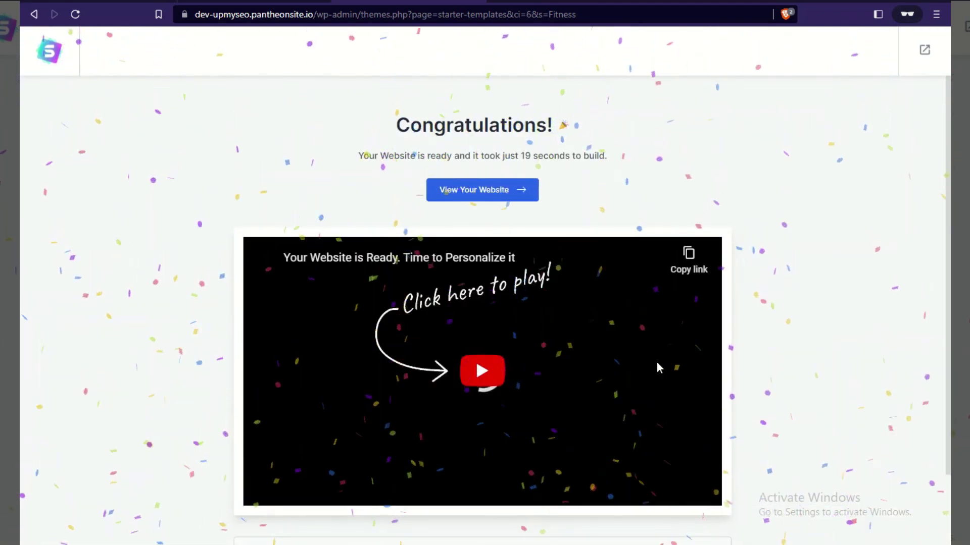
left_click(487, 195)
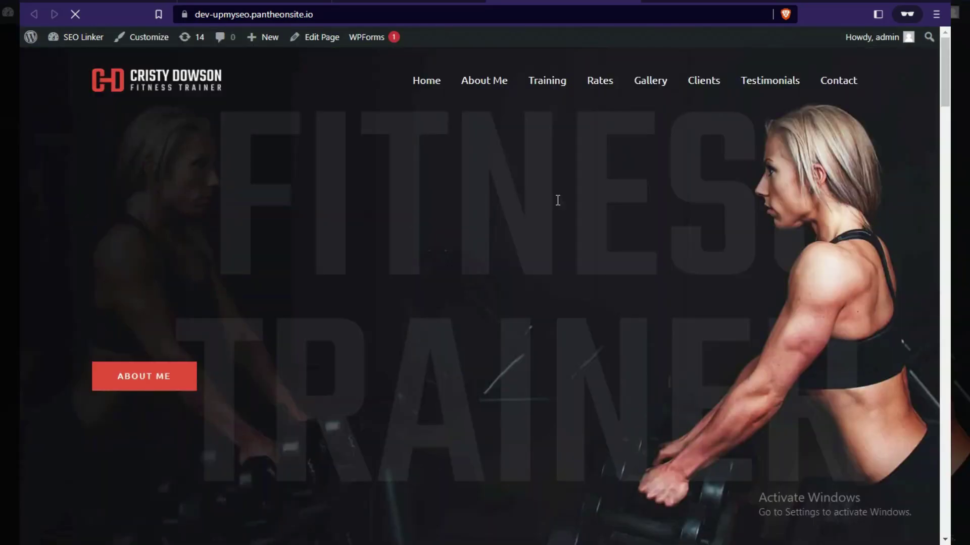
Scroll through the fitness trainer homepage sections, then select its URL in the address bar
scroll(577, 264, "down", 10)
scroll(578, 268, "up", 5)
scroll(586, 267, "up", 10)
scroll(594, 270, "down", 11)
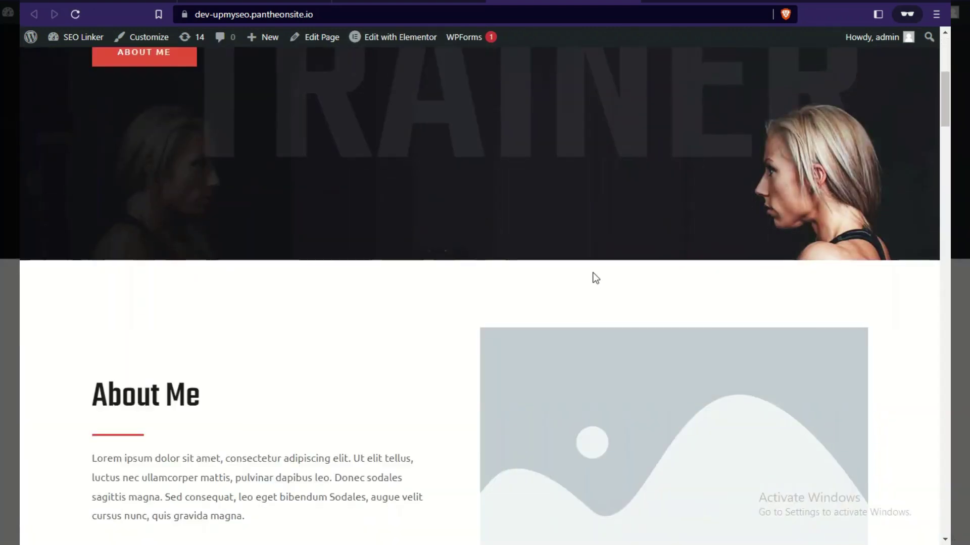
scroll(595, 281, "down", 15)
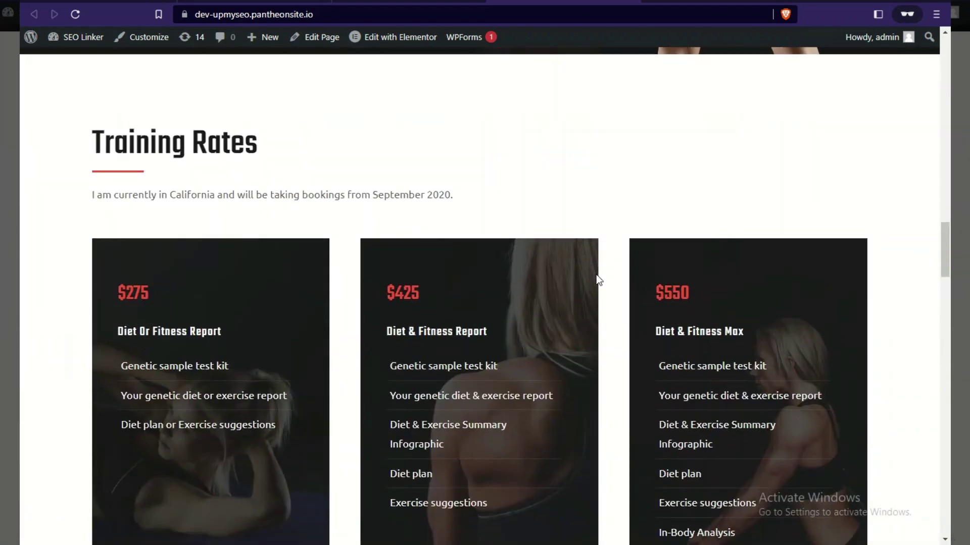
scroll(596, 279, "down", 15)
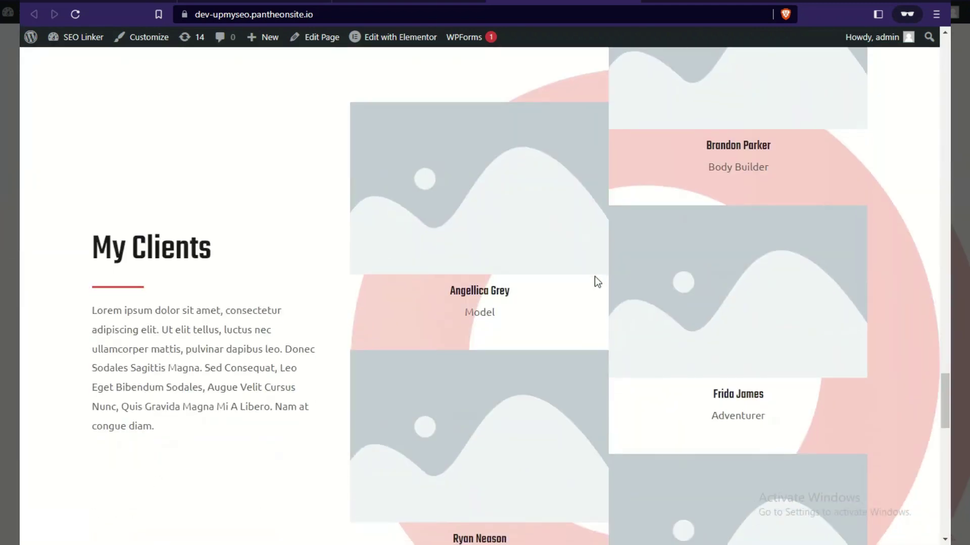
scroll(595, 280, "down", 4)
scroll(674, 257, "up", 8)
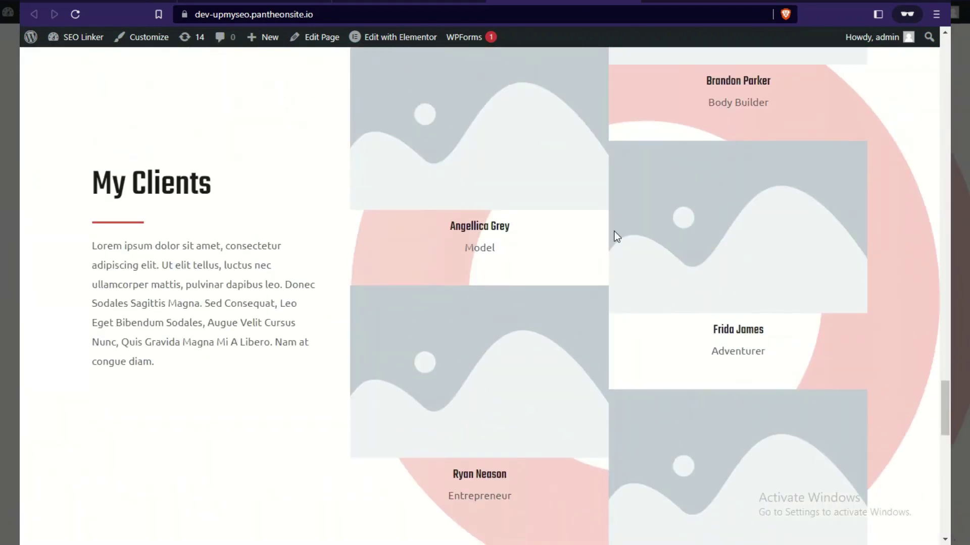
scroll(460, 313, "down", 1)
scroll(459, 316, "down", 15)
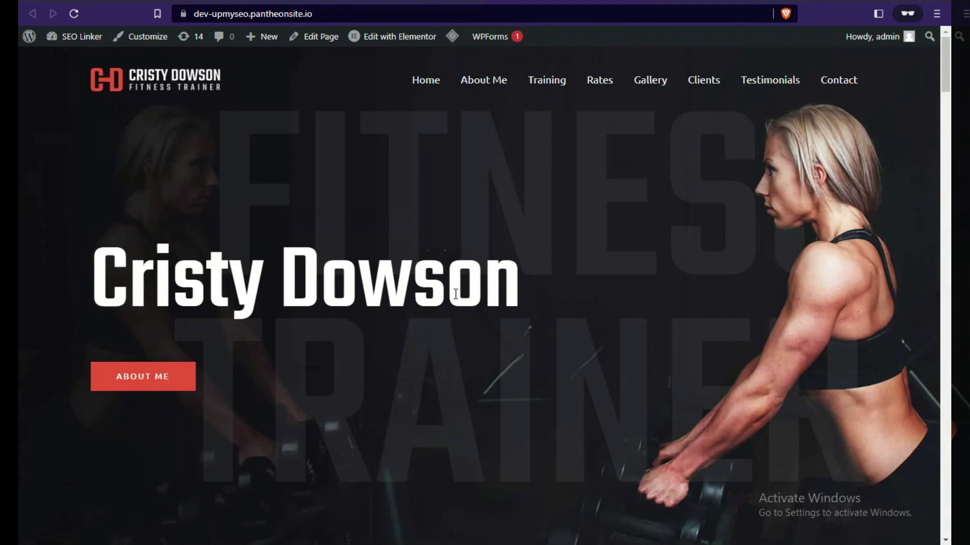
left_click(279, 15)
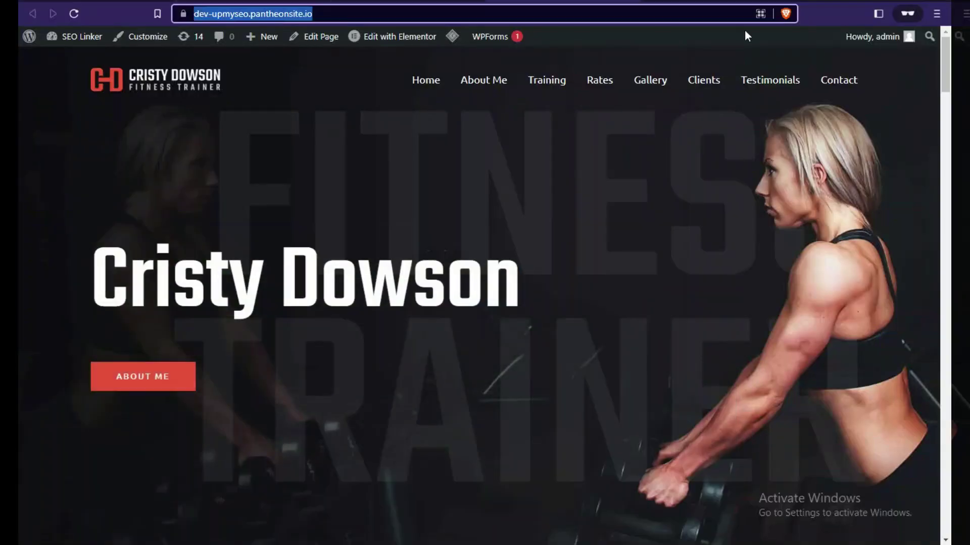
In a new window, search Google for PageSpeed Insights and then for GTmetrix
left_click(583, 10)
key("ctrl+c")
key("ctrl+shift+n")
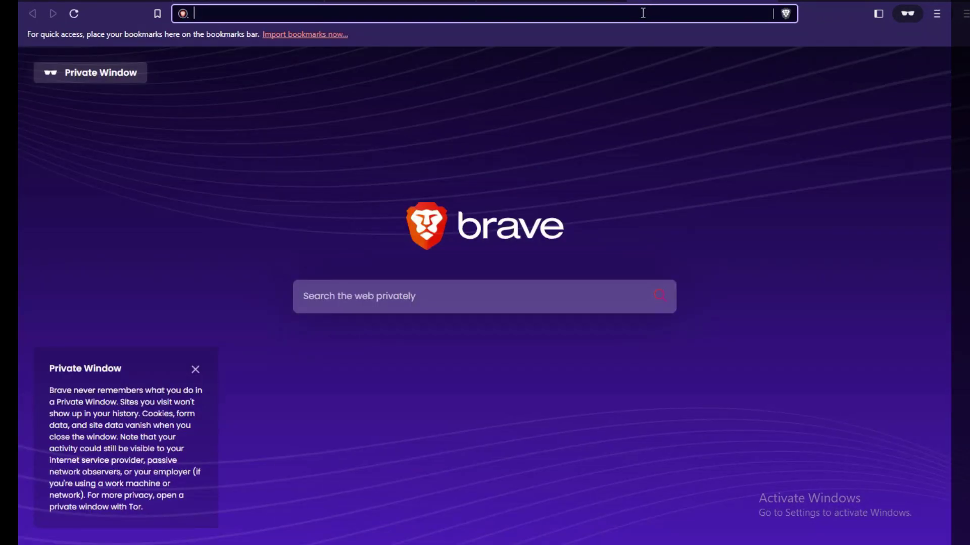
type("google.com")
key("Return")
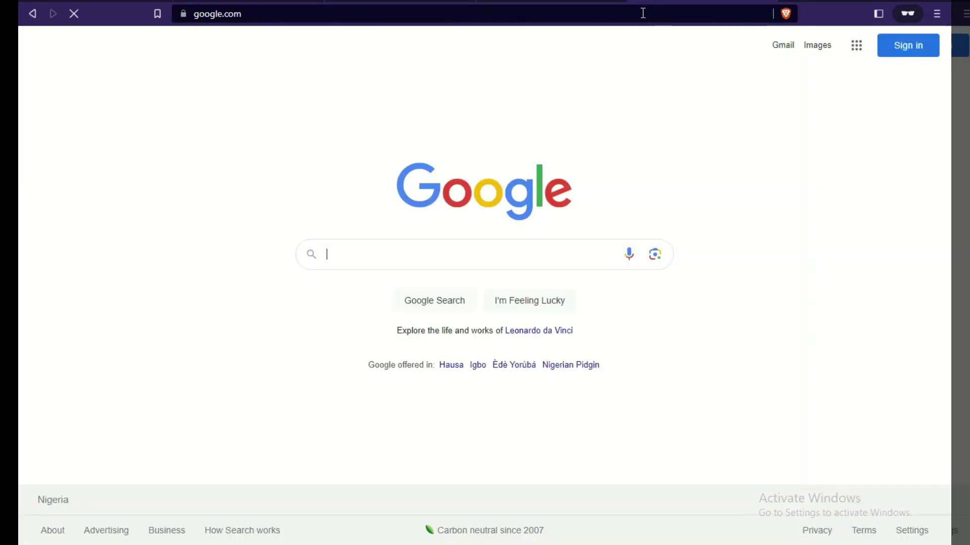
type("pages")
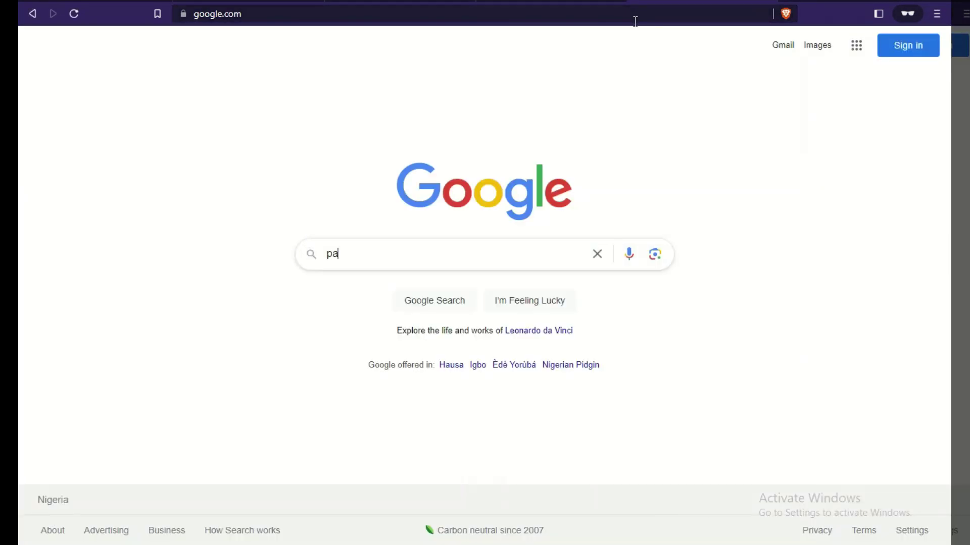
key("Down")
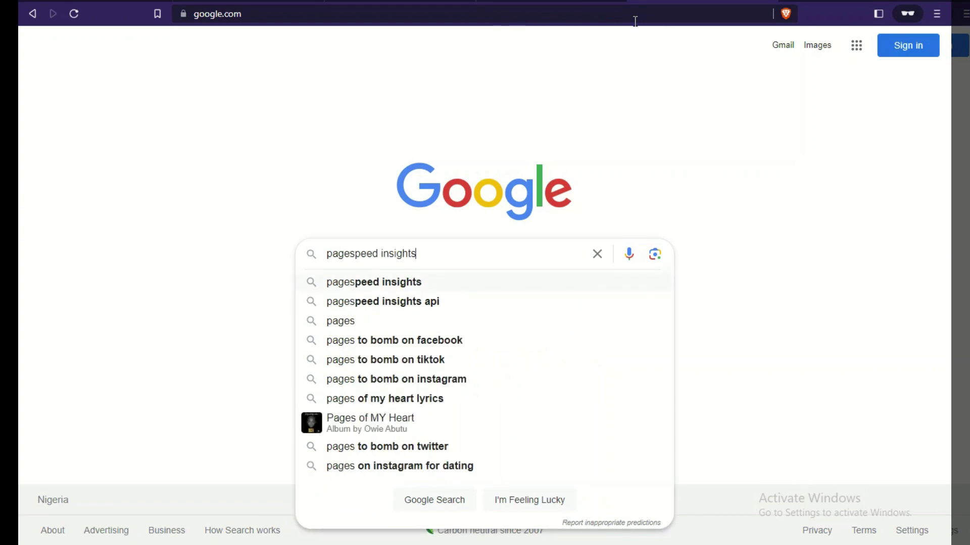
key("Return")
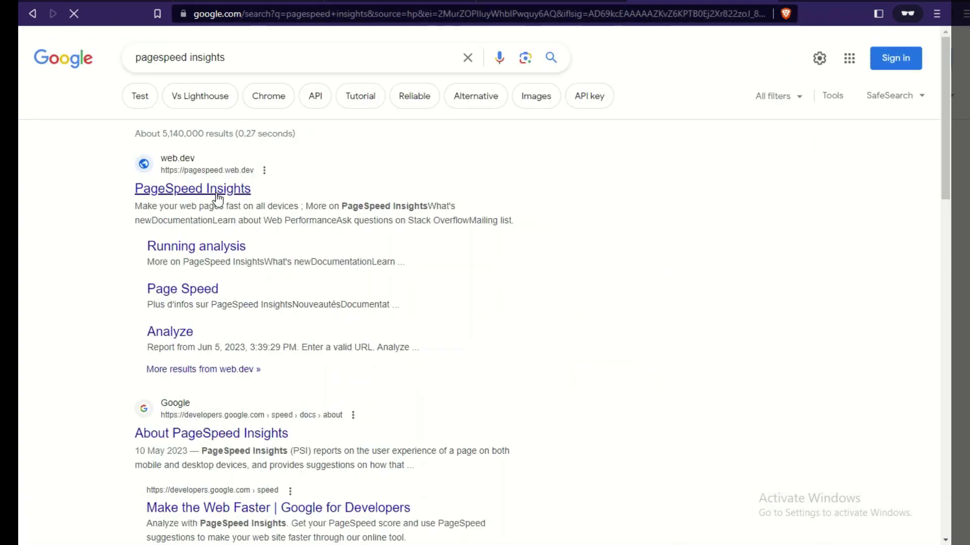
left_click_drag(144, 50, 117, 49)
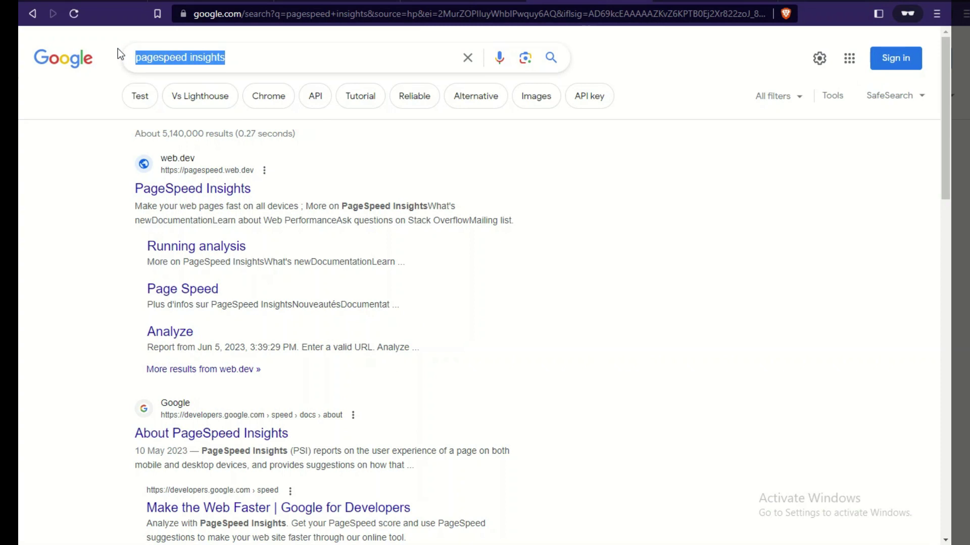
type("htmet")
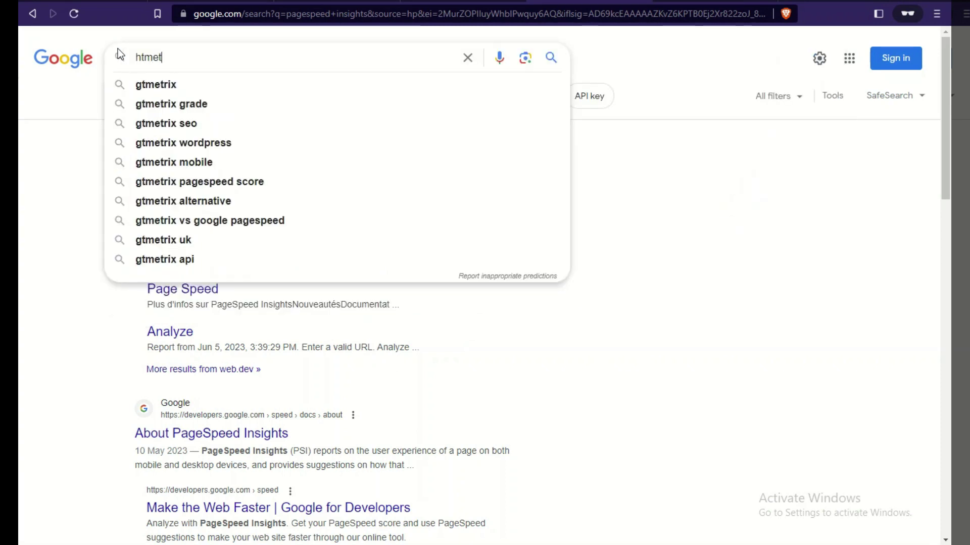
key("Down")
key("Return")
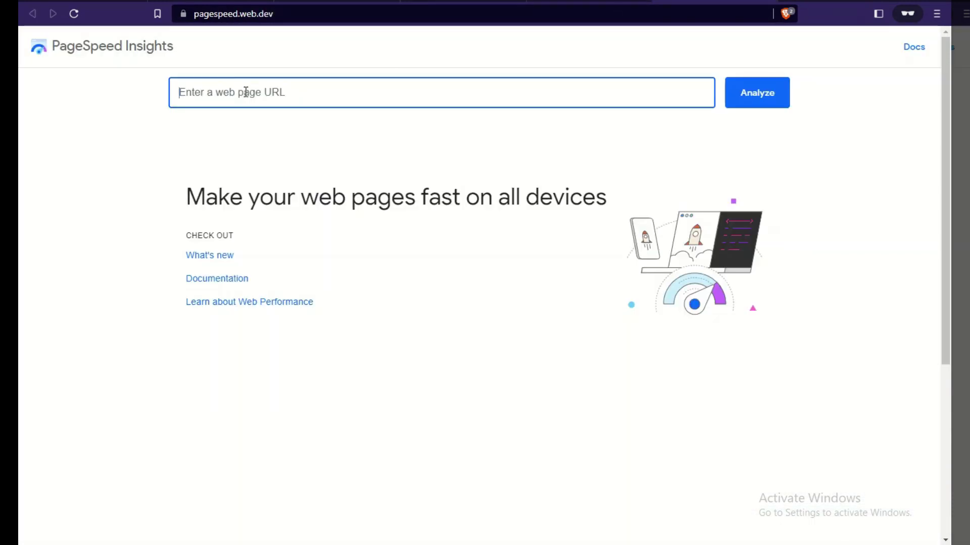
key("ctrl+v")
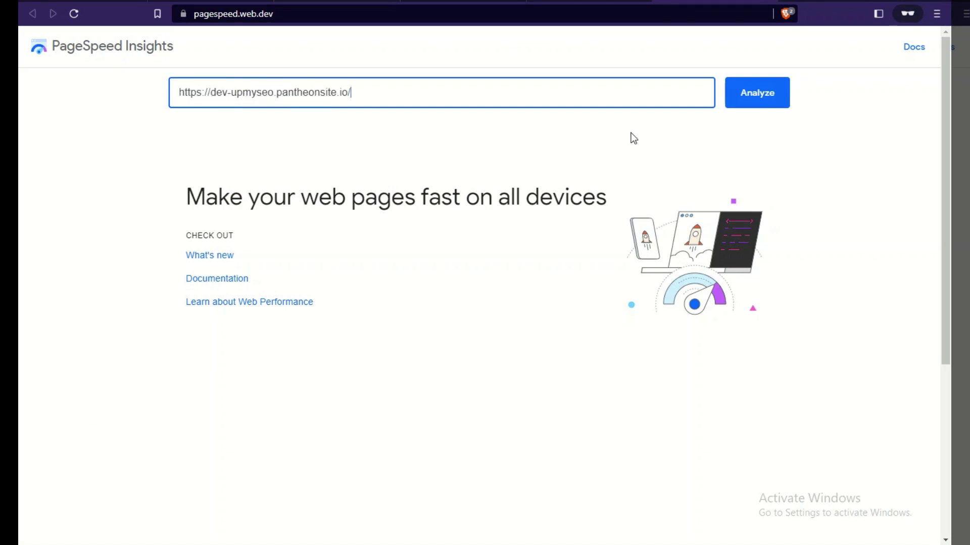
left_click(544, 4)
key("ctrl+shift+Tab")
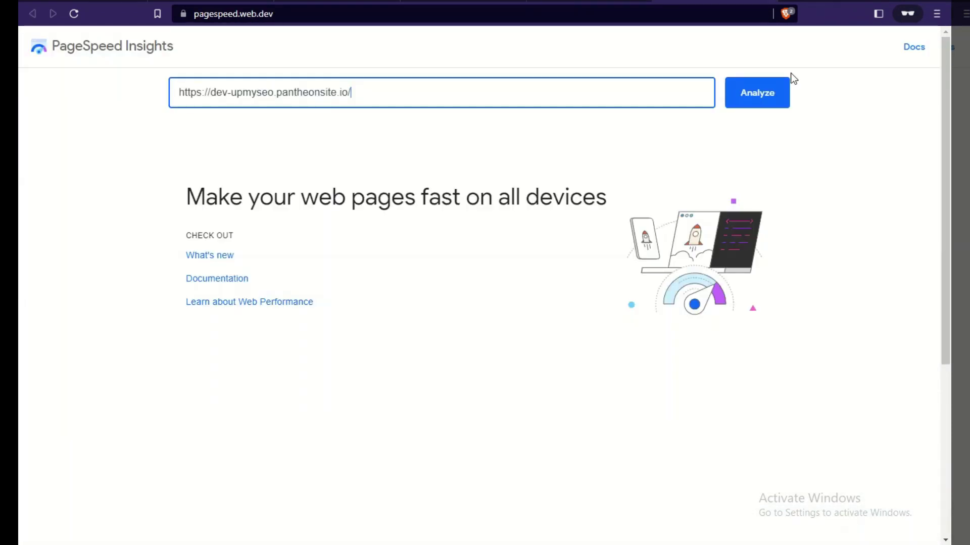
left_click(762, 98)
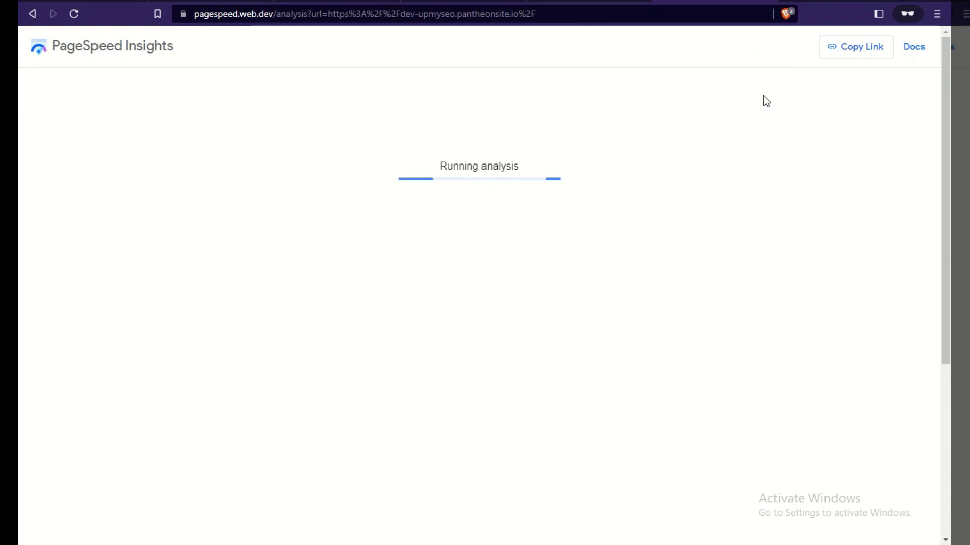
left_click(576, 2)
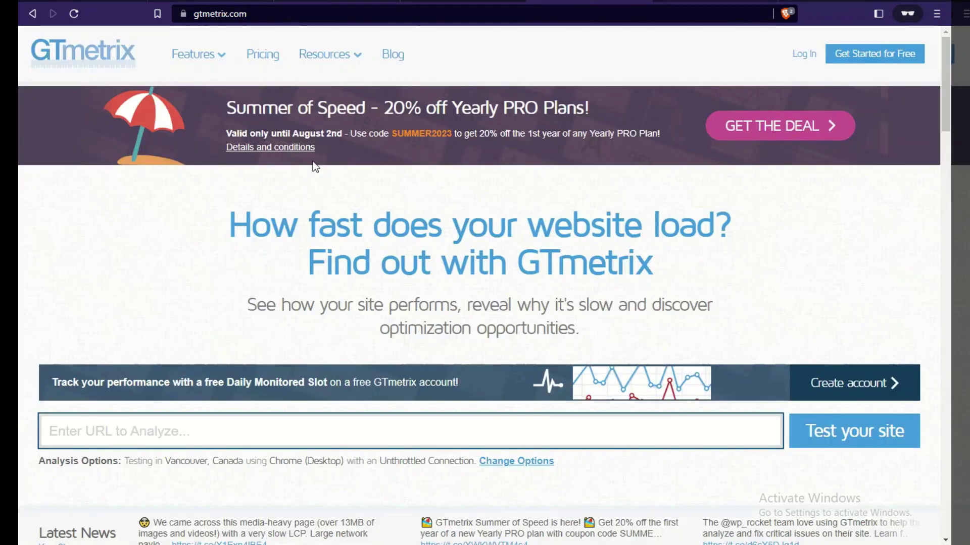
key("ctrl+v")
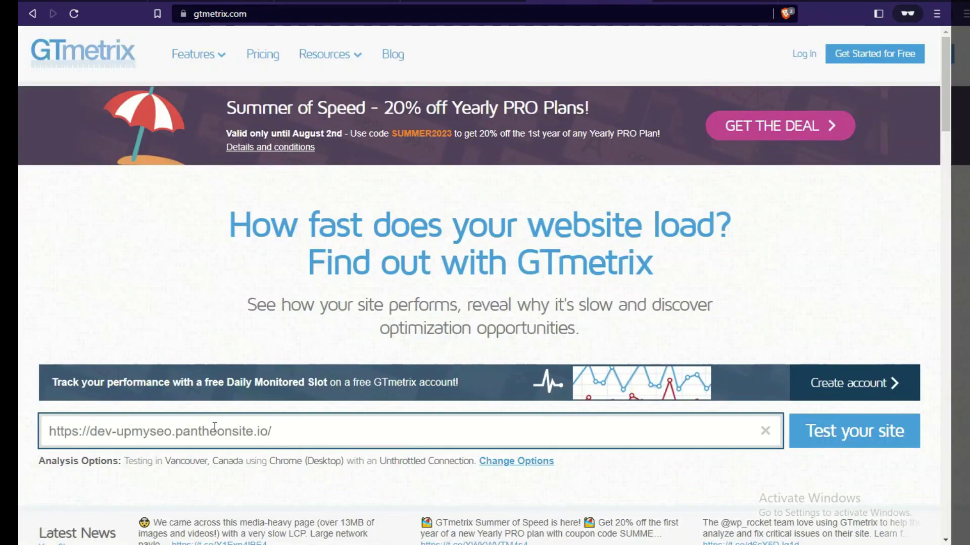
left_click(841, 436)
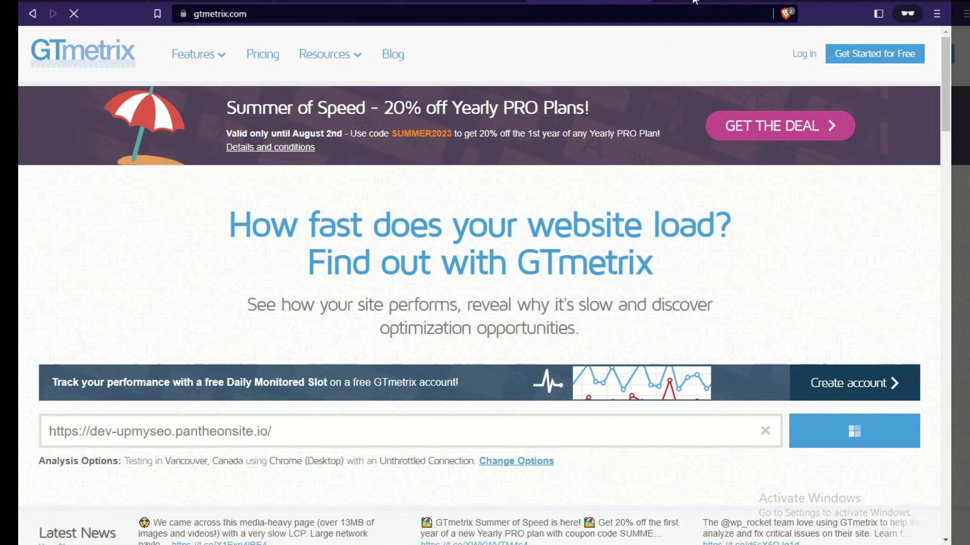
key("ctrl+shift+Tab")
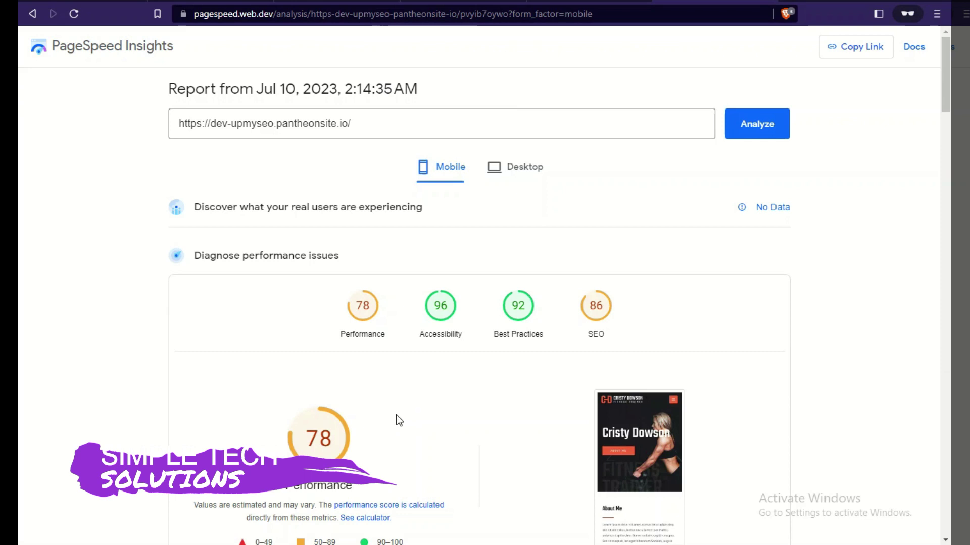
Review PageSpeed Insights desktop scores: 87 performance, 96 accessibility, 100 best practices, 83 SEO
scroll(368, 437, "down", 1)
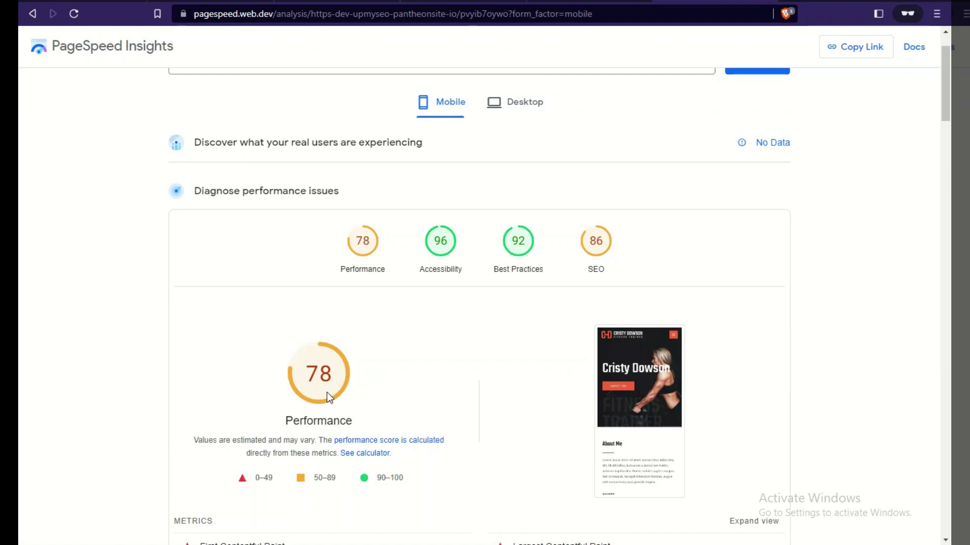
left_click(533, 107)
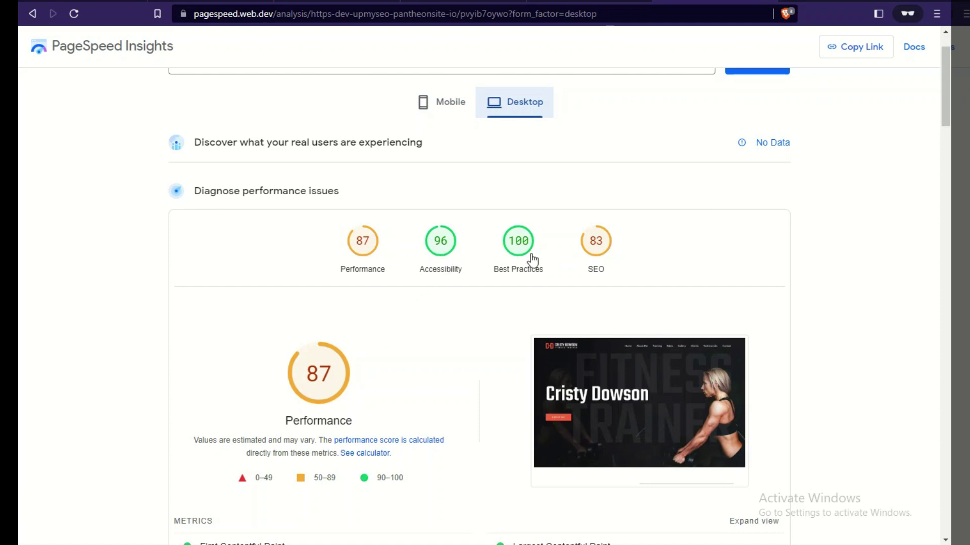
scroll(623, 369, "down", 1)
scroll(622, 362, "down", 2)
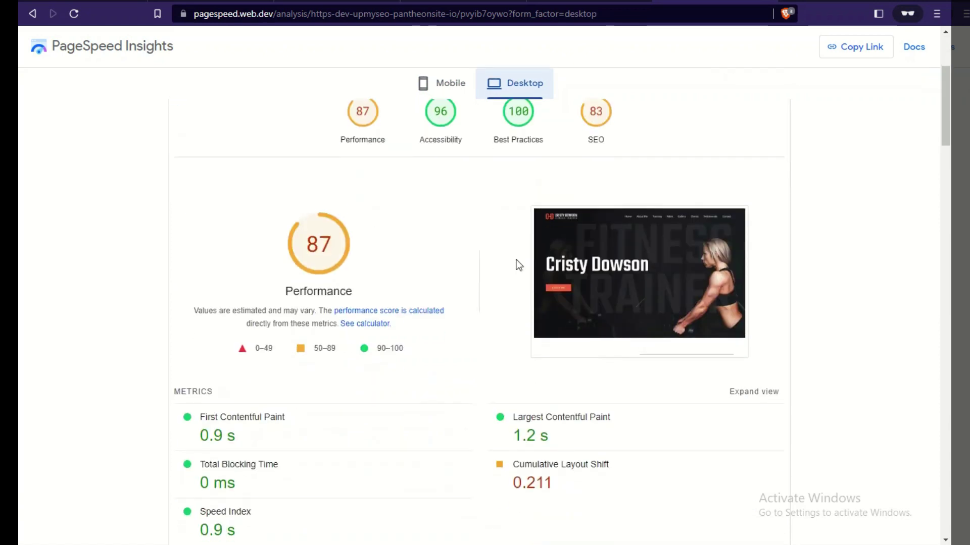
scroll(636, 345, "down", 3)
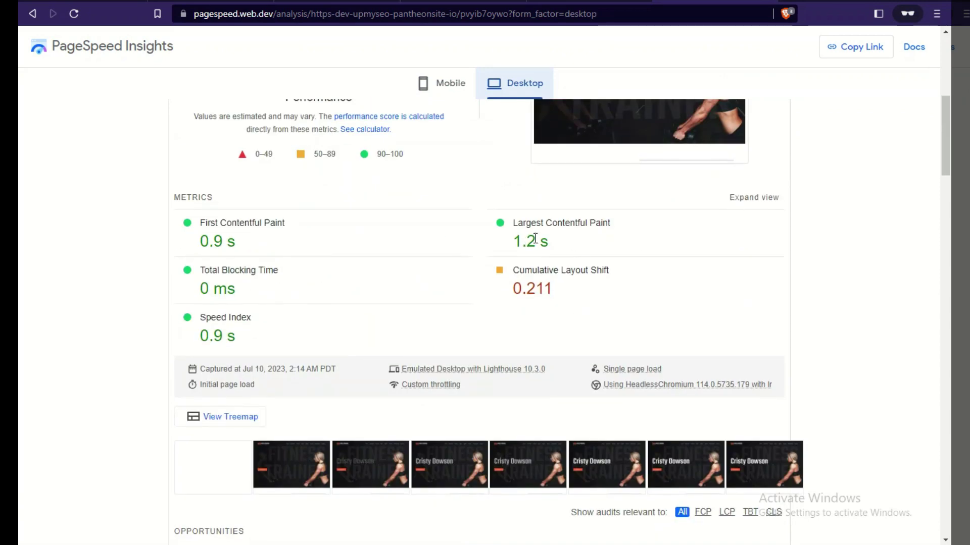
scroll(255, 320, "down", 2)
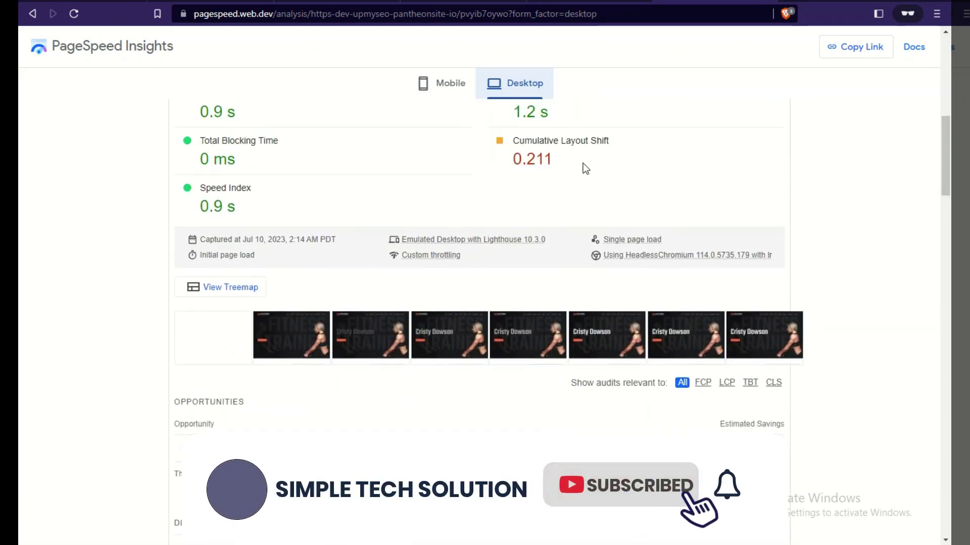
scroll(562, 238, "up", 1)
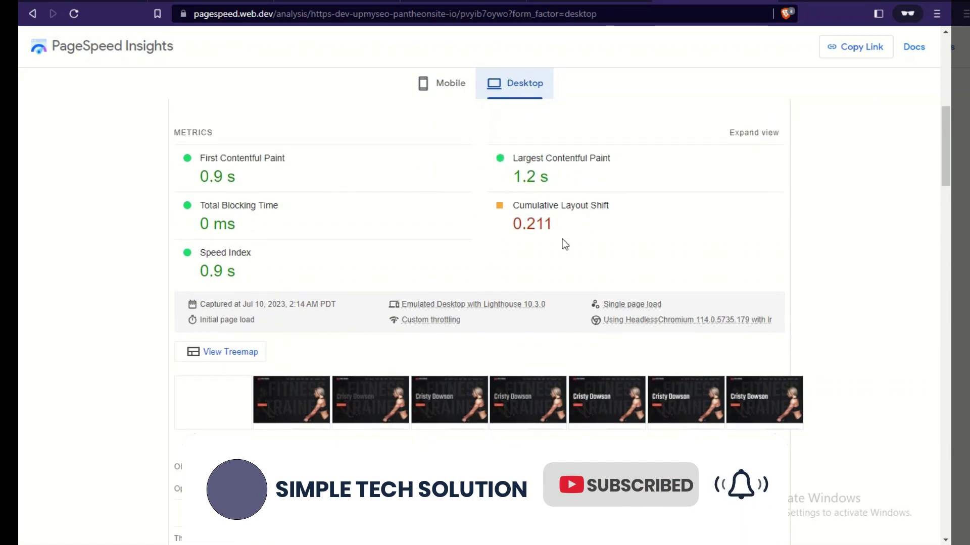
scroll(562, 239, "down", 3)
scroll(562, 238, "down", 10)
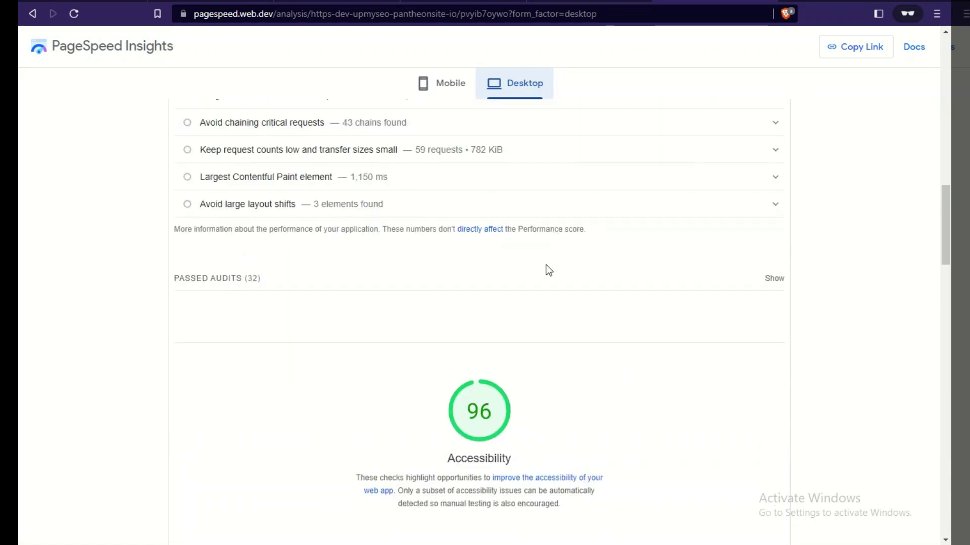
scroll(684, 270, "up", 10)
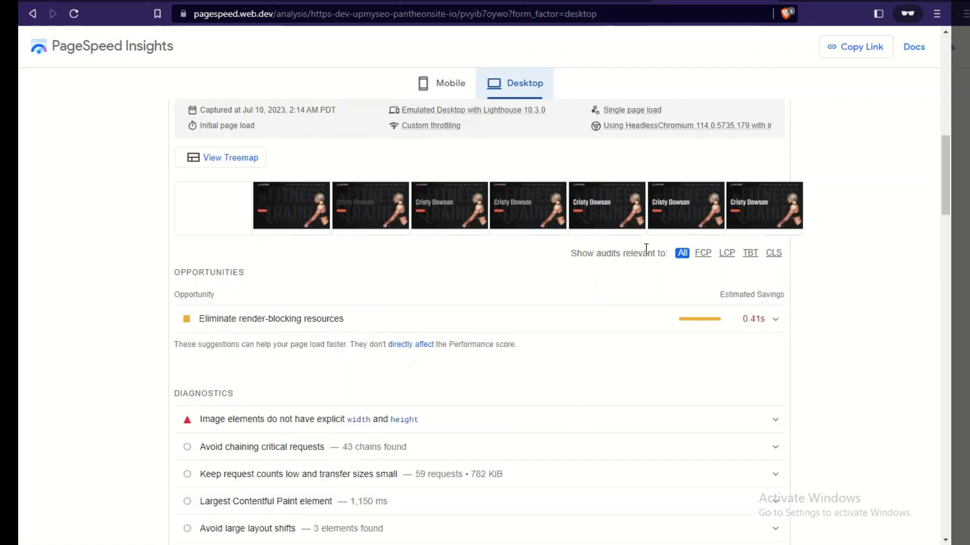
scroll(646, 249, "up", 5)
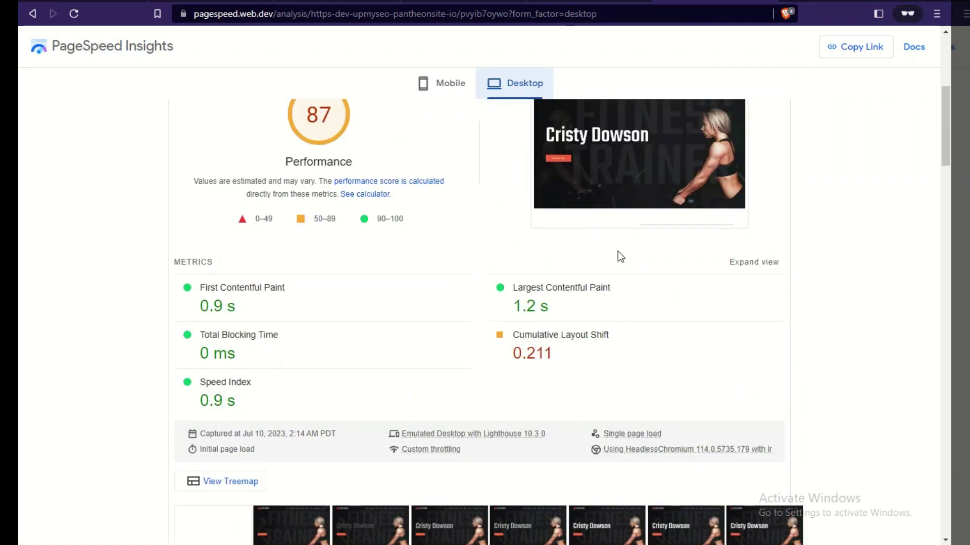
scroll(617, 257, "up", 2)
key("ctrl+Tab")
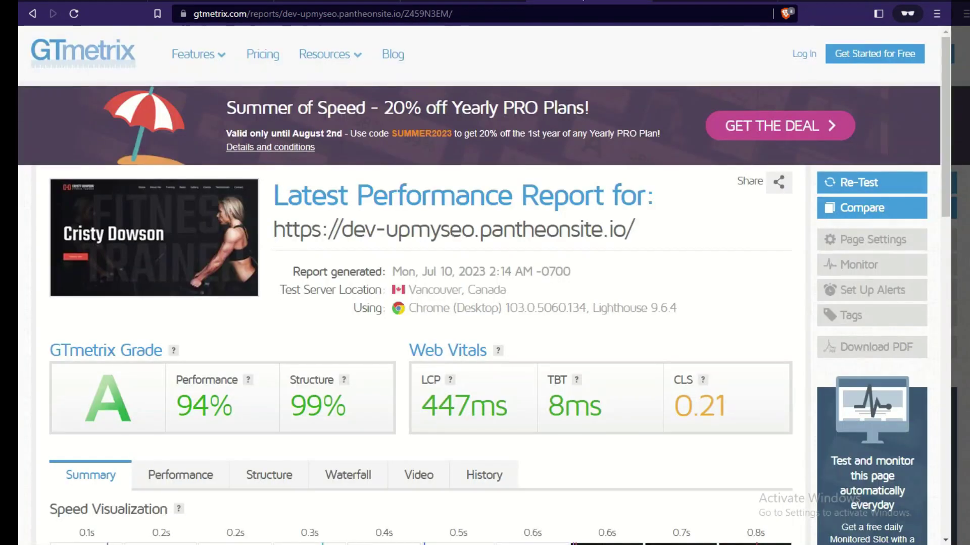
scroll(514, 285, "down", 2)
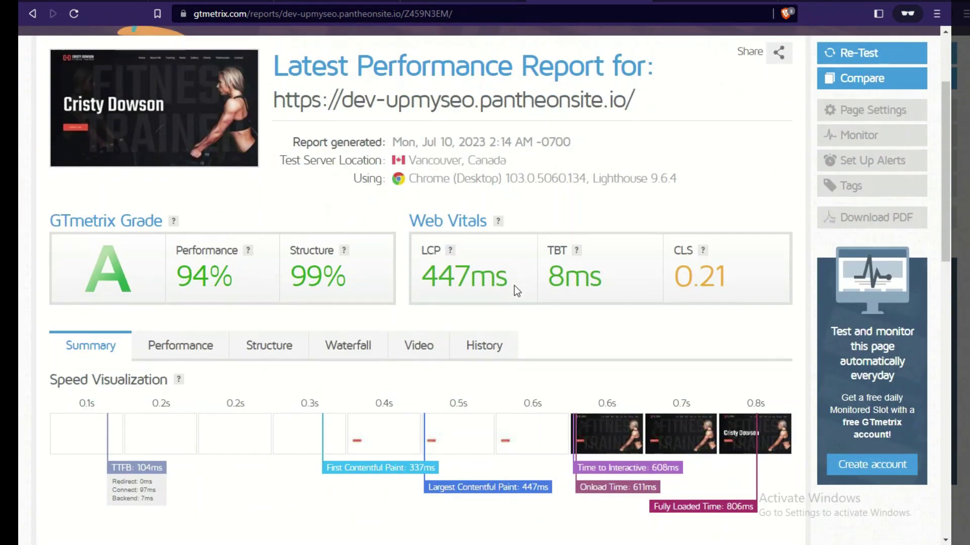
scroll(502, 310, "up", 2)
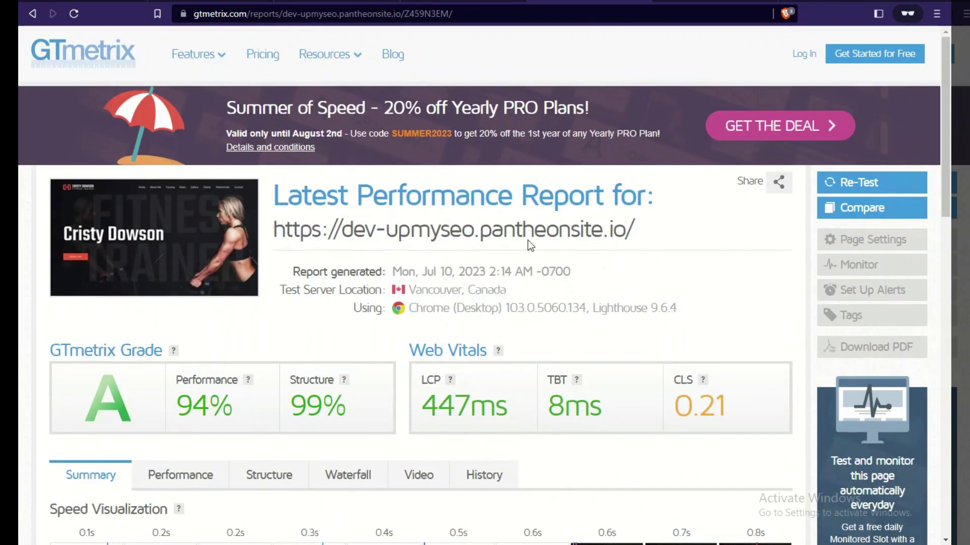
left_click(452, 3)
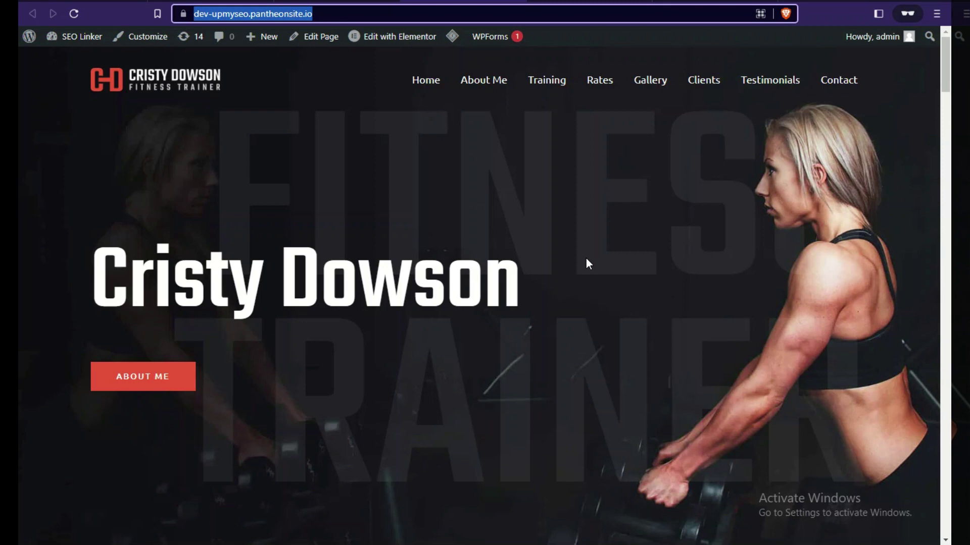
left_click(581, 1)
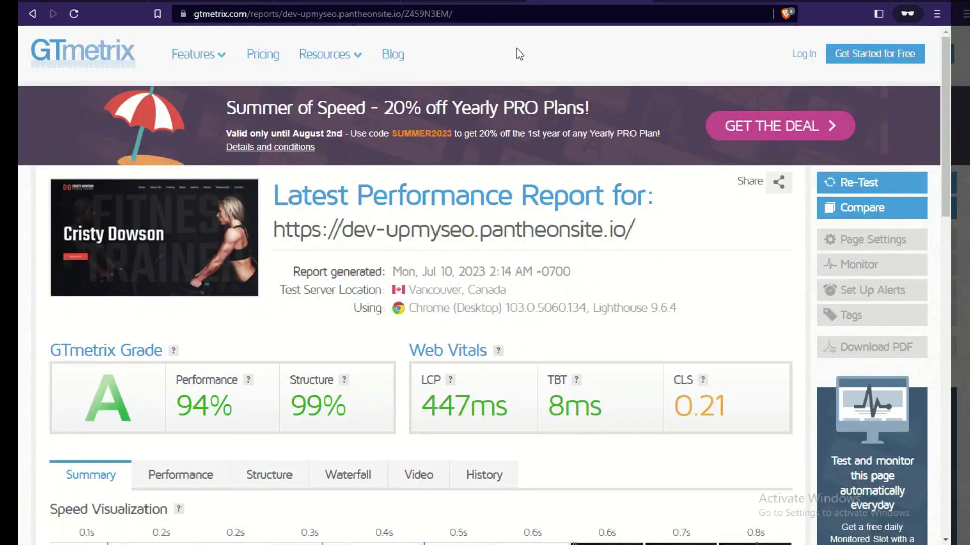
scroll(258, 331, "down", 1)
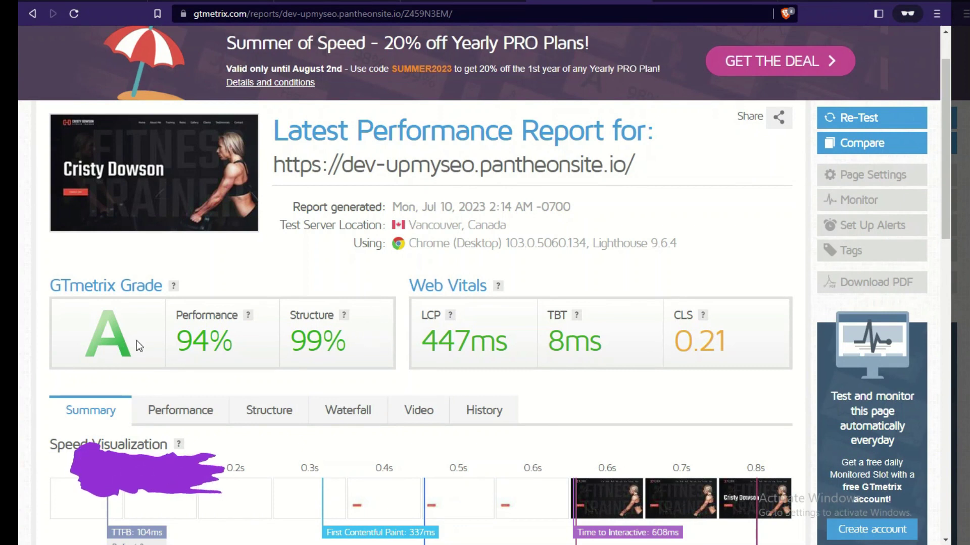
left_click_drag(192, 347, 233, 346)
left_click_drag(305, 346, 348, 346)
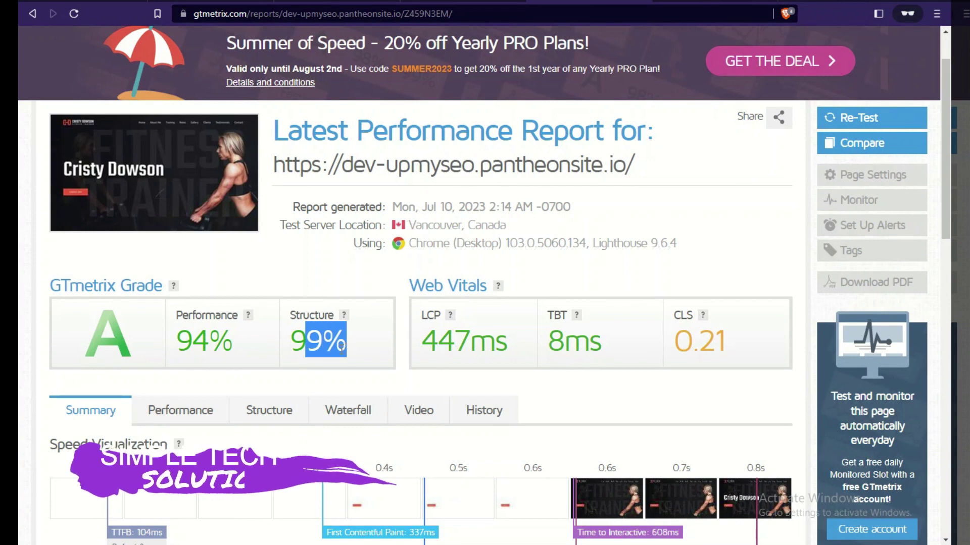
scroll(569, 348, "down", 7)
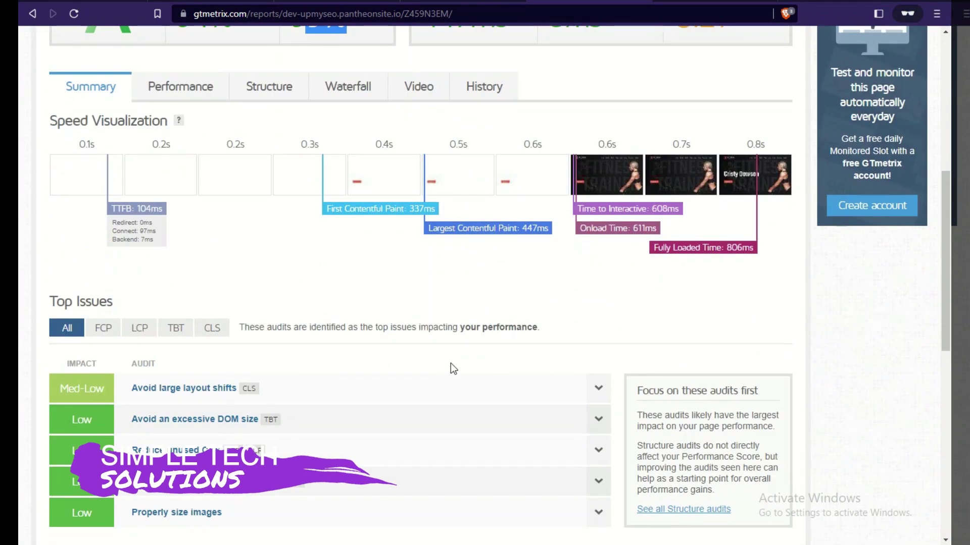
scroll(452, 374, "down", 10)
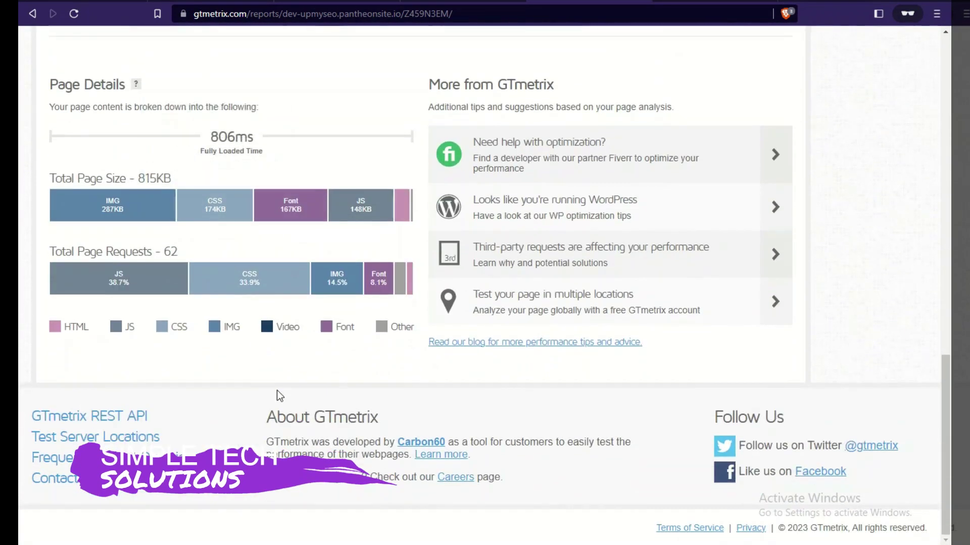
scroll(277, 390, "up", 6)
scroll(411, 389, "up", 10)
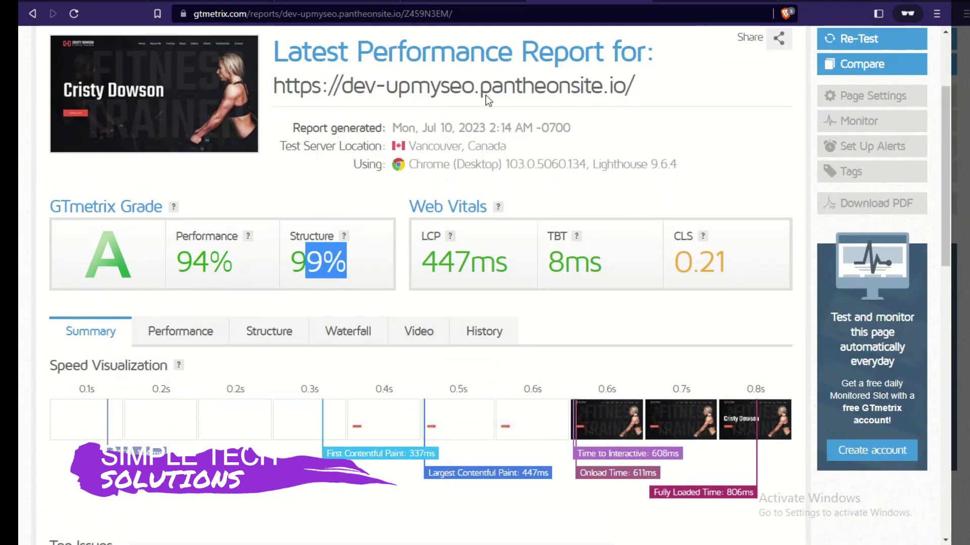